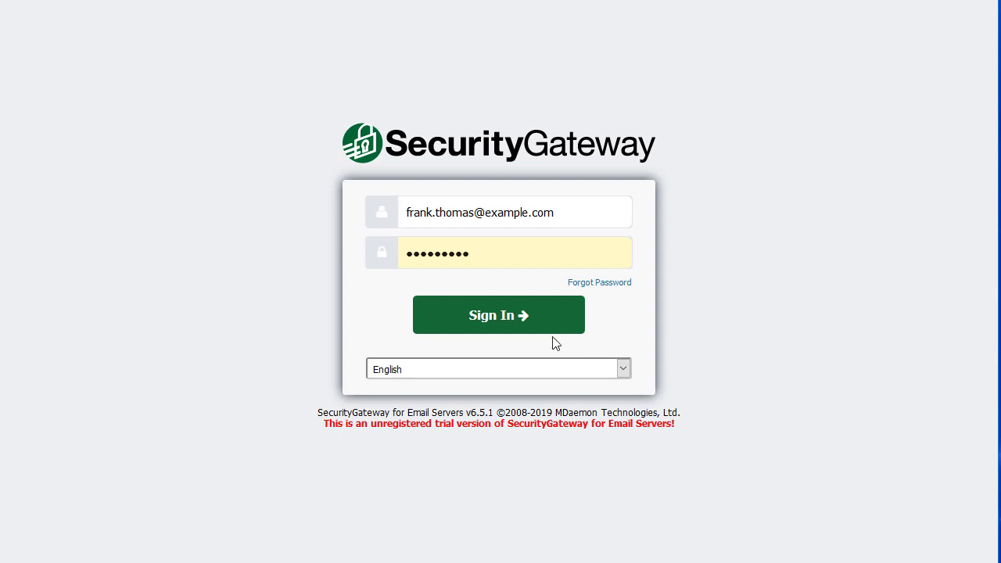
- Sign in and scroll down through the dashboard statistics charts
click(500, 325)
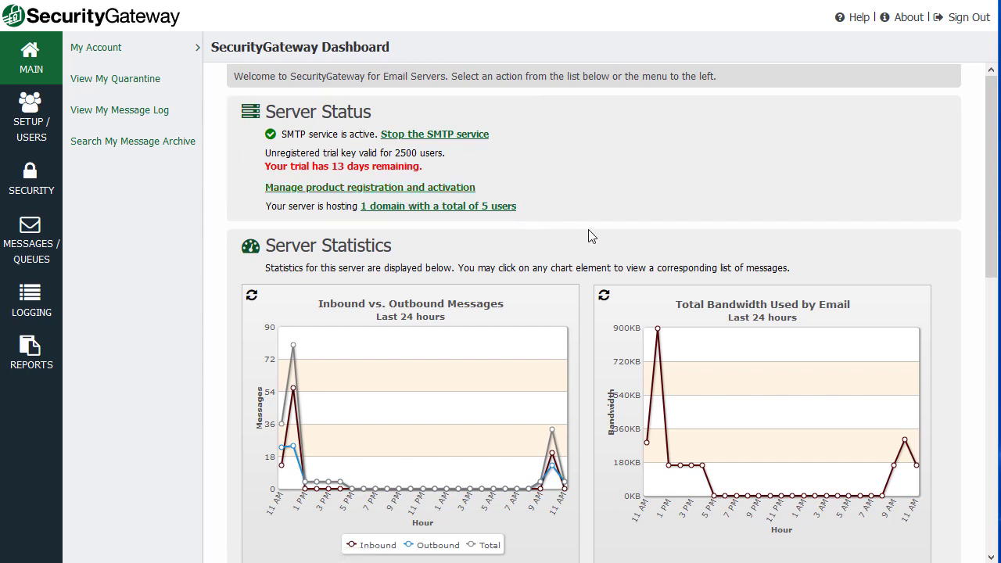
scroll(589, 236, down, 1)
scroll(589, 236, down, 2)
scroll(590, 236, down, 1)
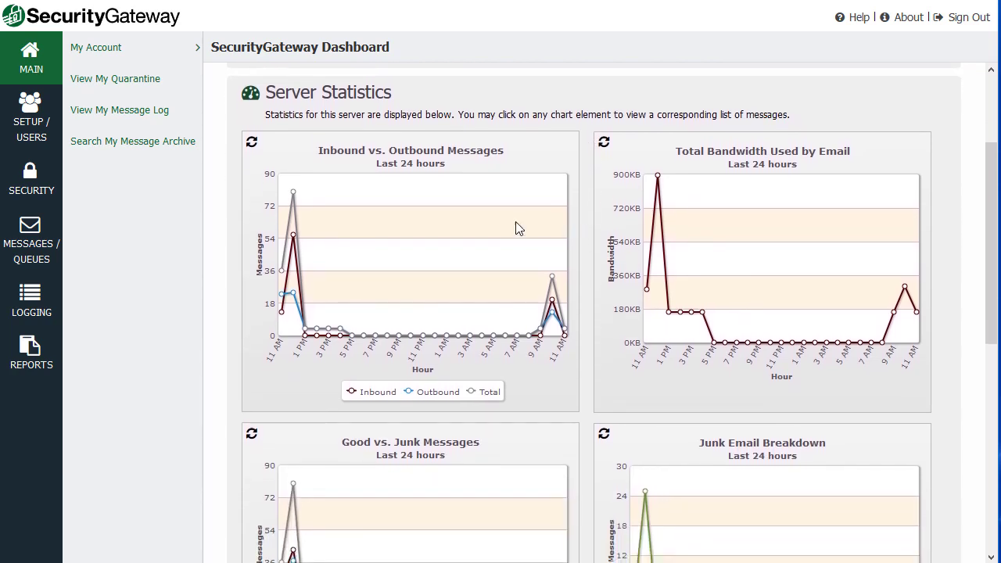
- Hide and then re-show the Inbound and Outbound series on the message chart
mouse_move(295, 198)
click(362, 398)
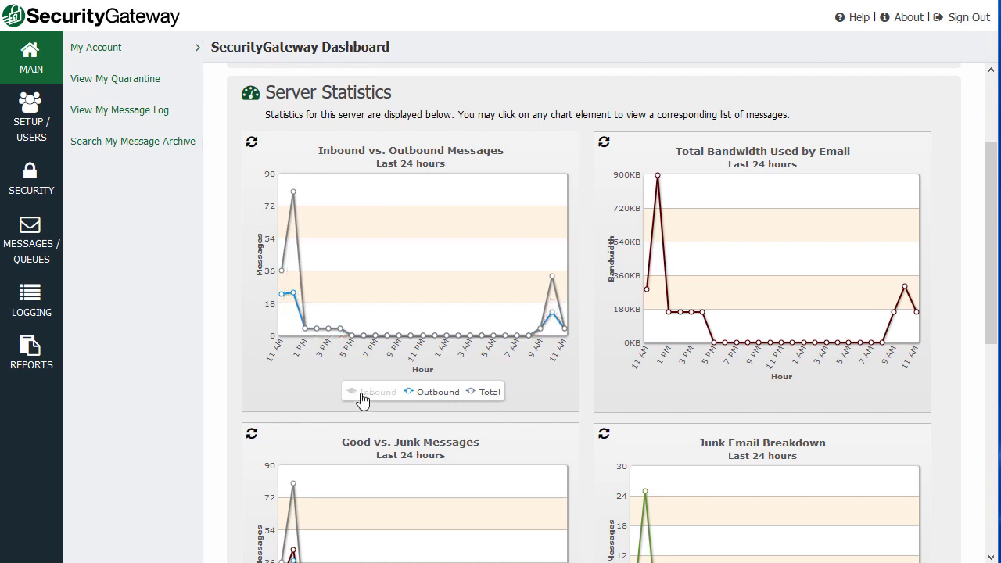
click(434, 397)
click(434, 397)
click(366, 399)
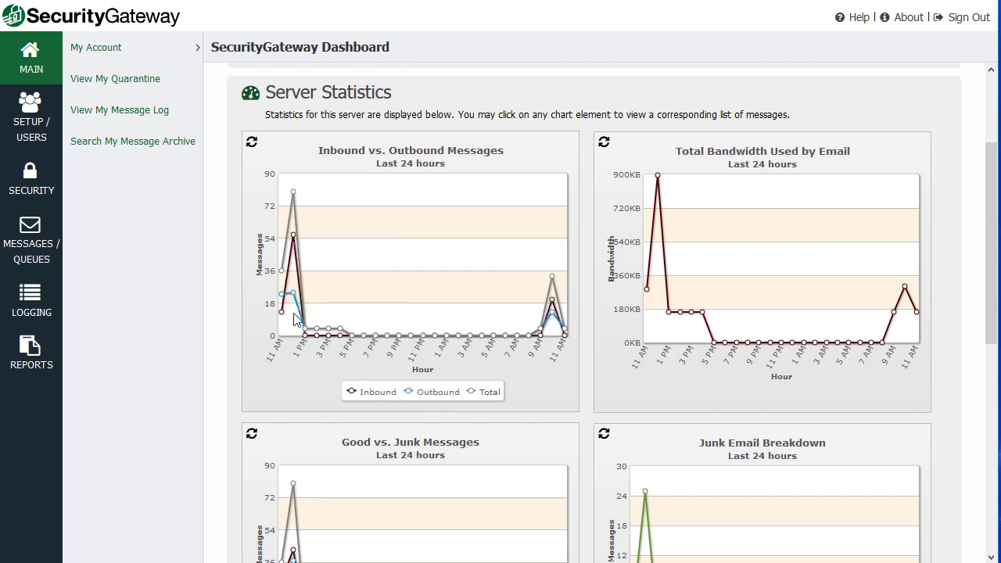
- Open the Message Log for the 12 PM Total messages peak on the chart
scroll(426, 367, down, 3)
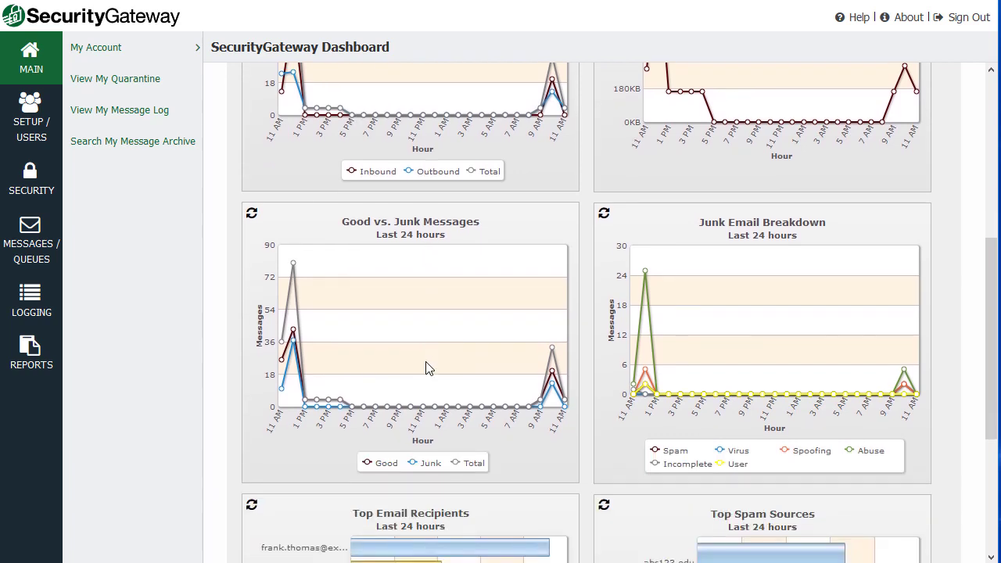
scroll(425, 368, down, 4)
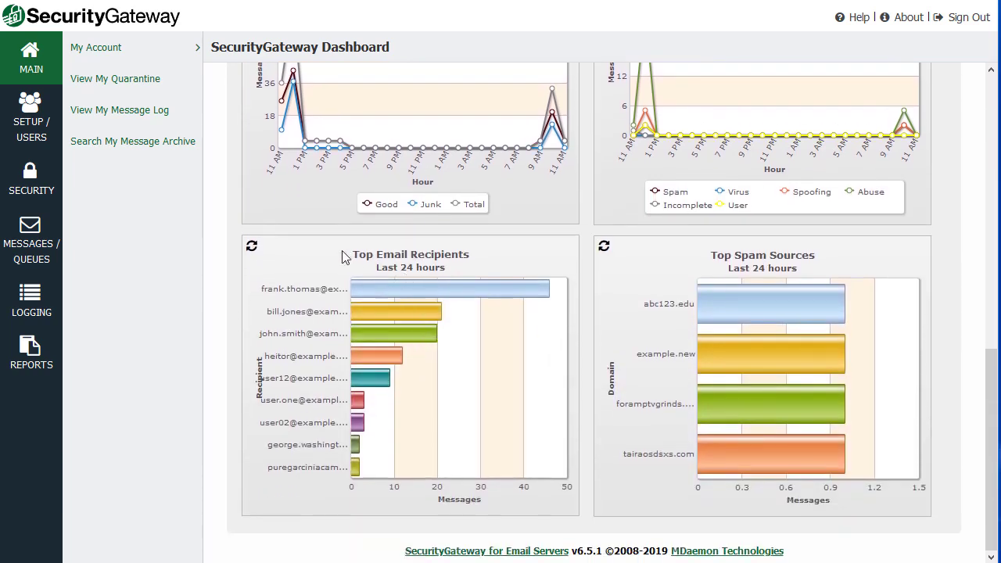
mouse_move(365, 290)
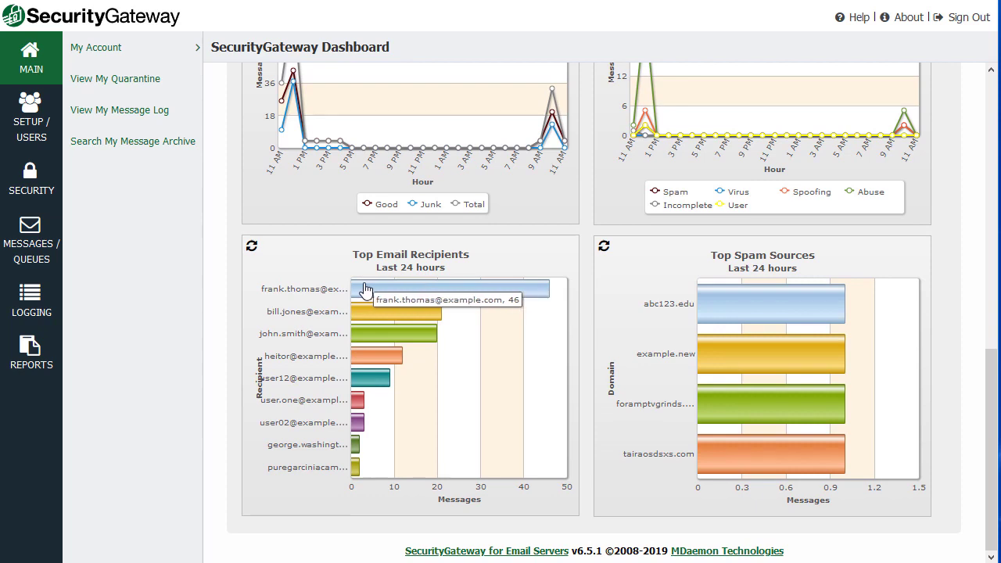
scroll(703, 344, up, 2)
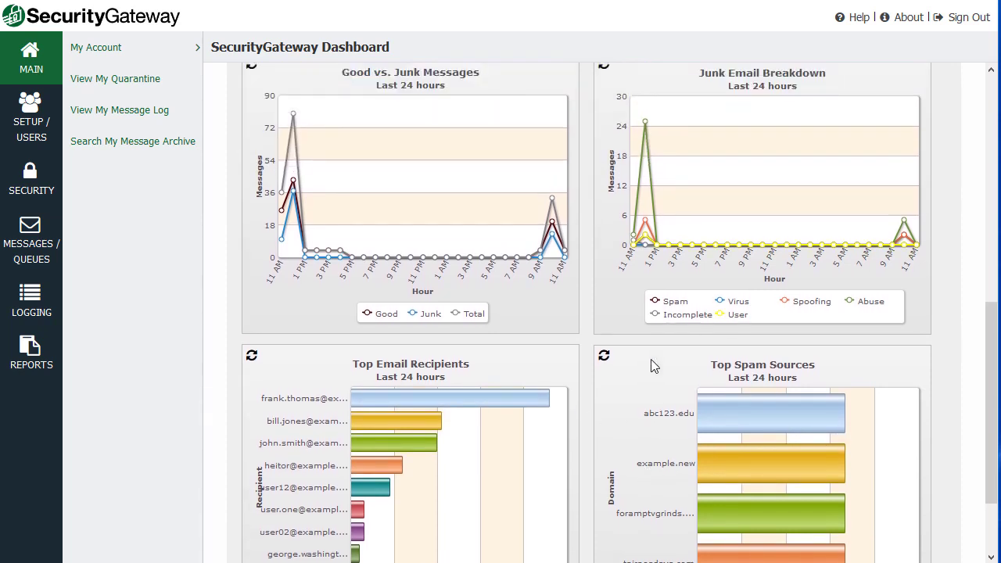
scroll(654, 366, down, 2)
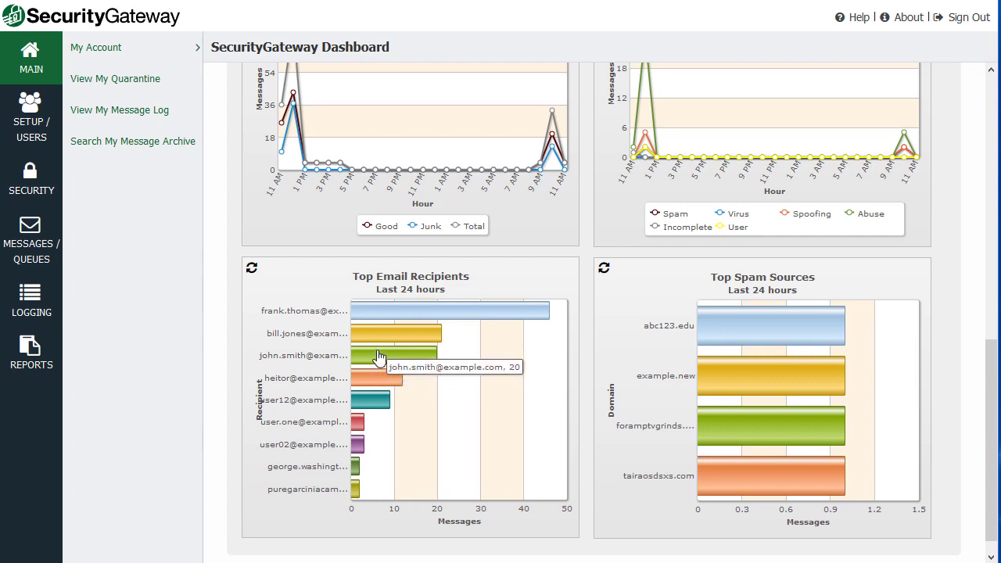
scroll(378, 356, up, 3)
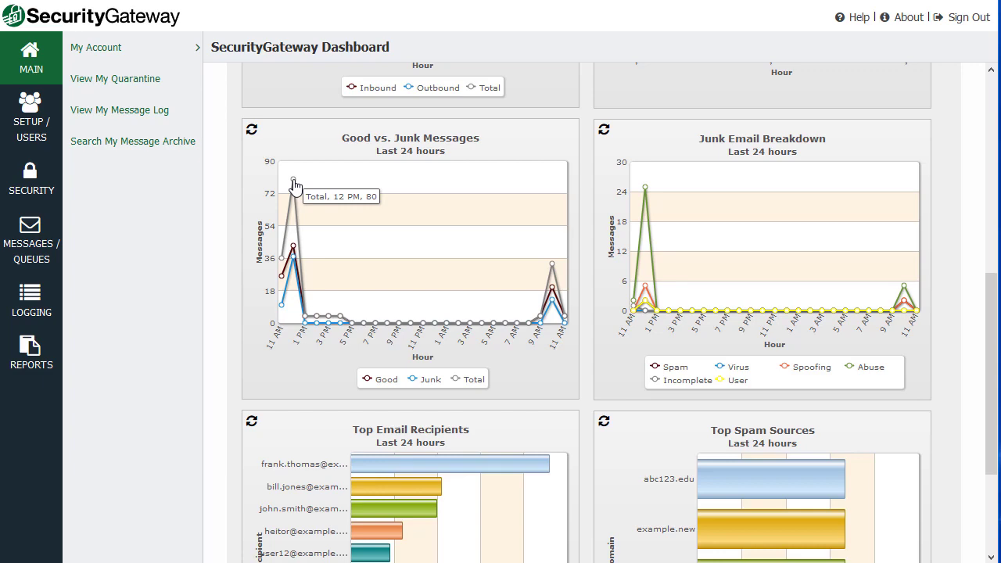
click(295, 184)
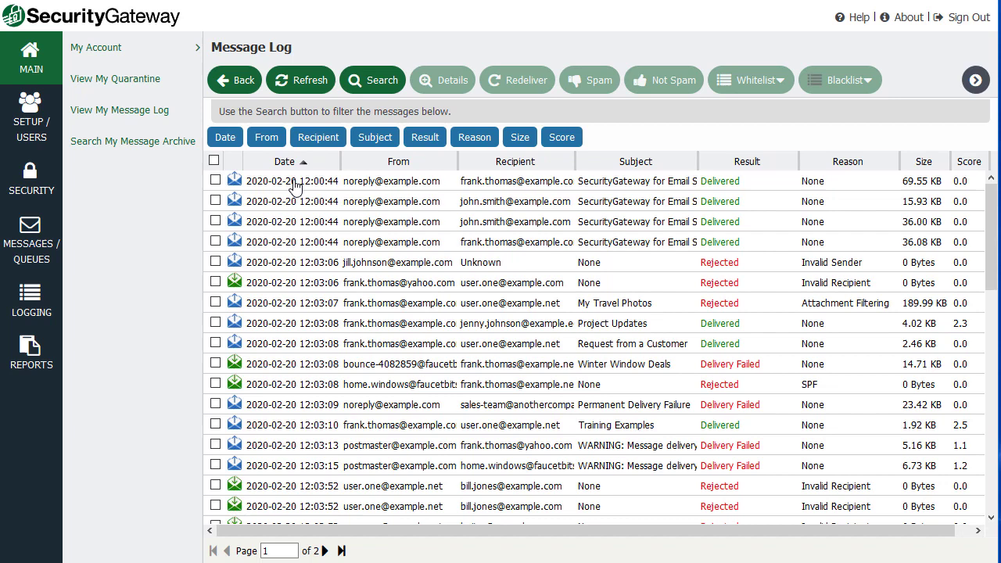
- From MAIN, view My Account's Landing Page, Settings, Quarantine, Message Log and Archive Search
click(14, 62)
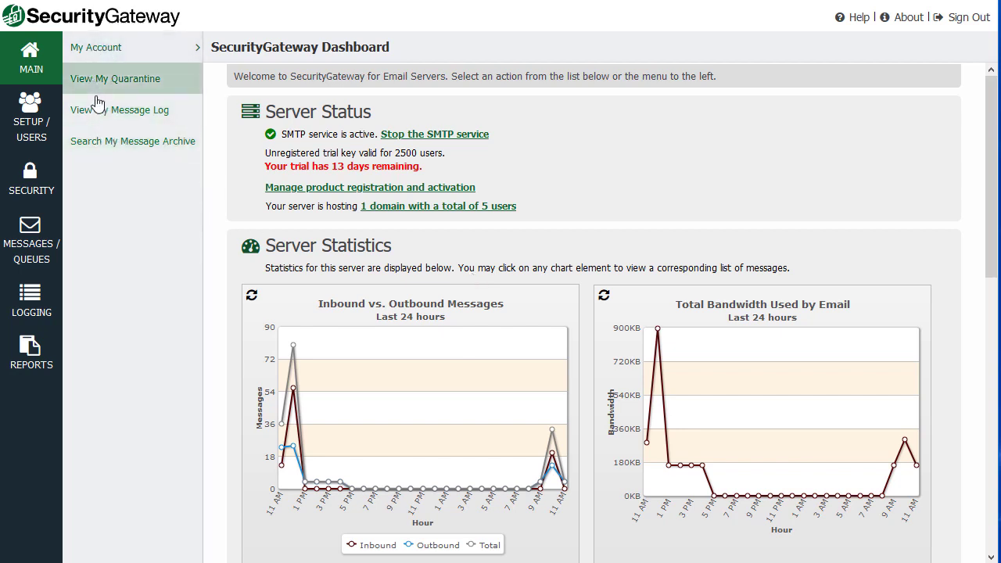
click(99, 52)
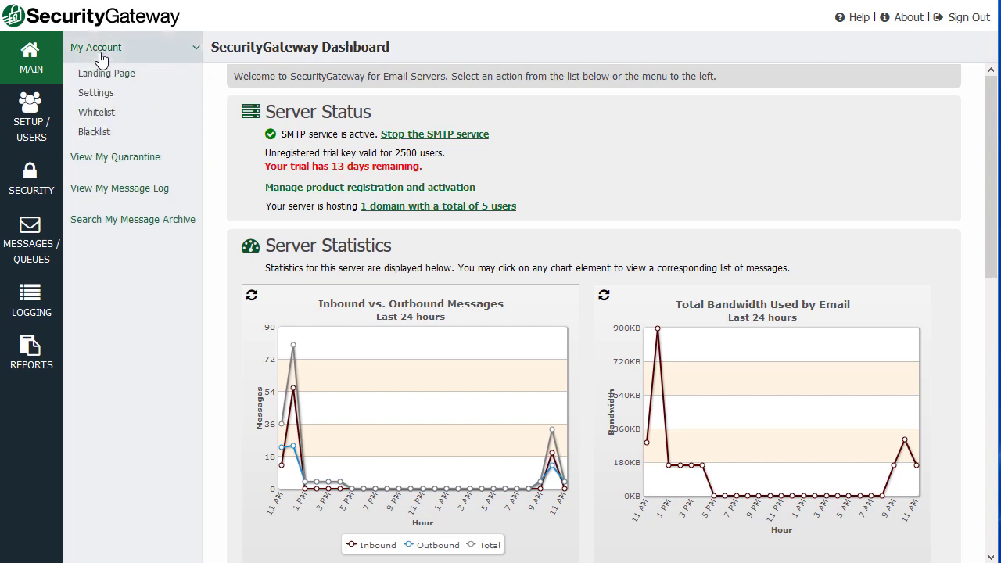
click(99, 78)
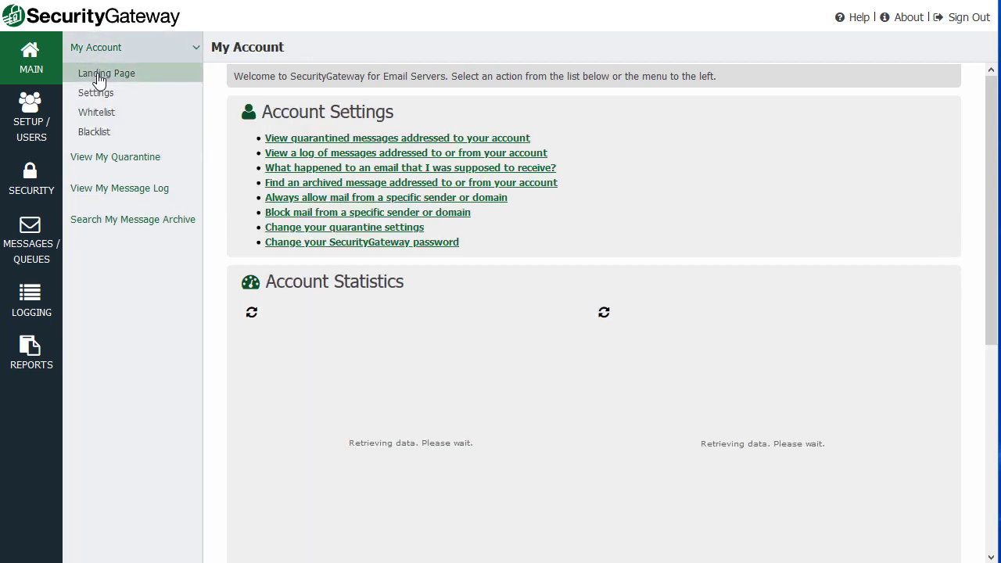
click(101, 95)
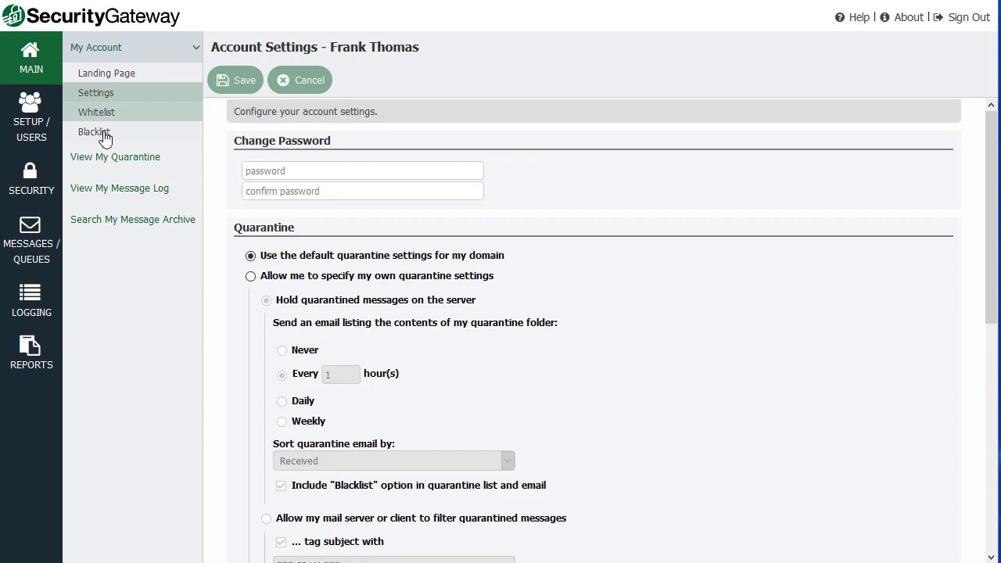
click(111, 164)
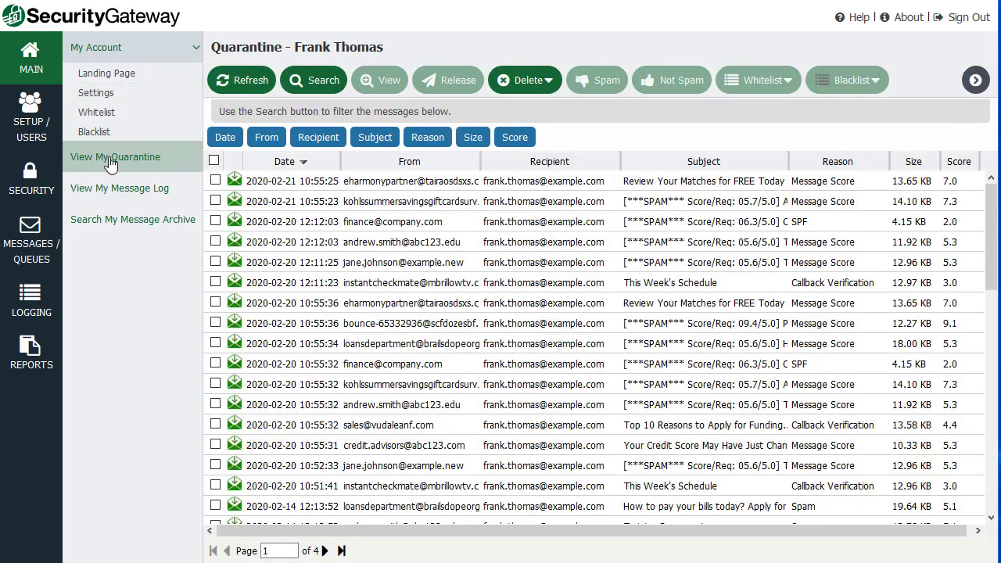
click(117, 191)
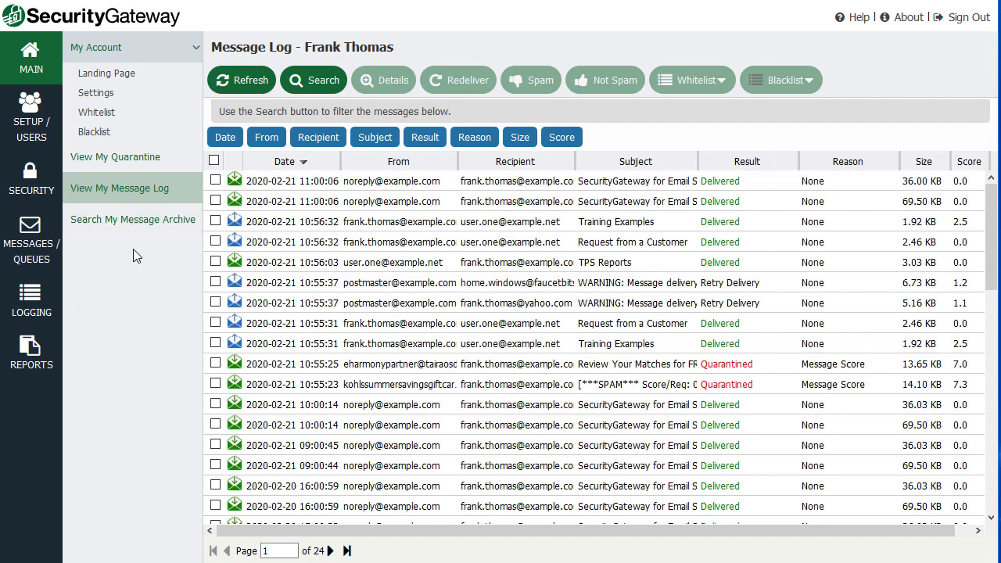
click(132, 226)
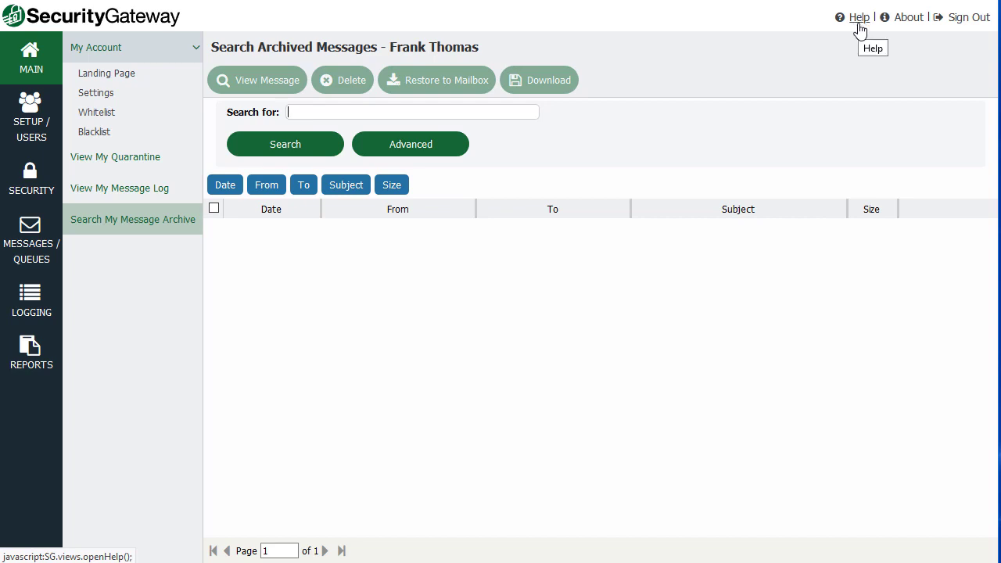
click(909, 18)
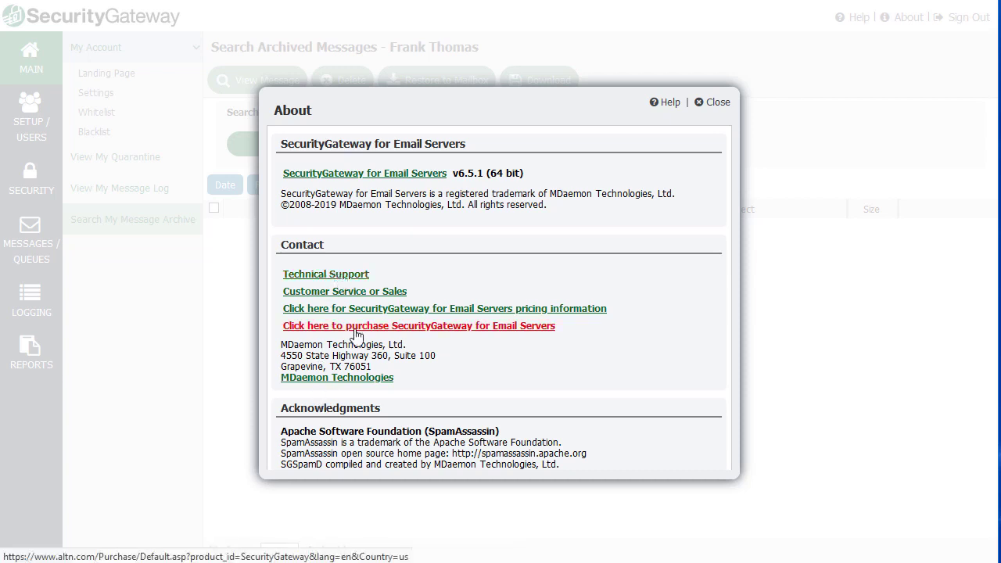
click(717, 102)
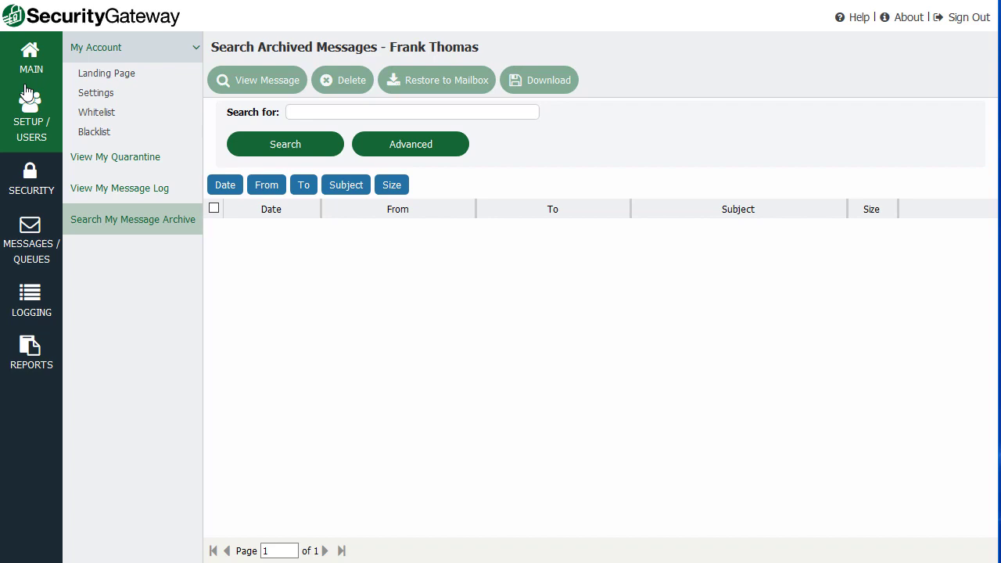
- In Setup, view the Domains, Administrators and User Verification Sources lists
click(36, 125)
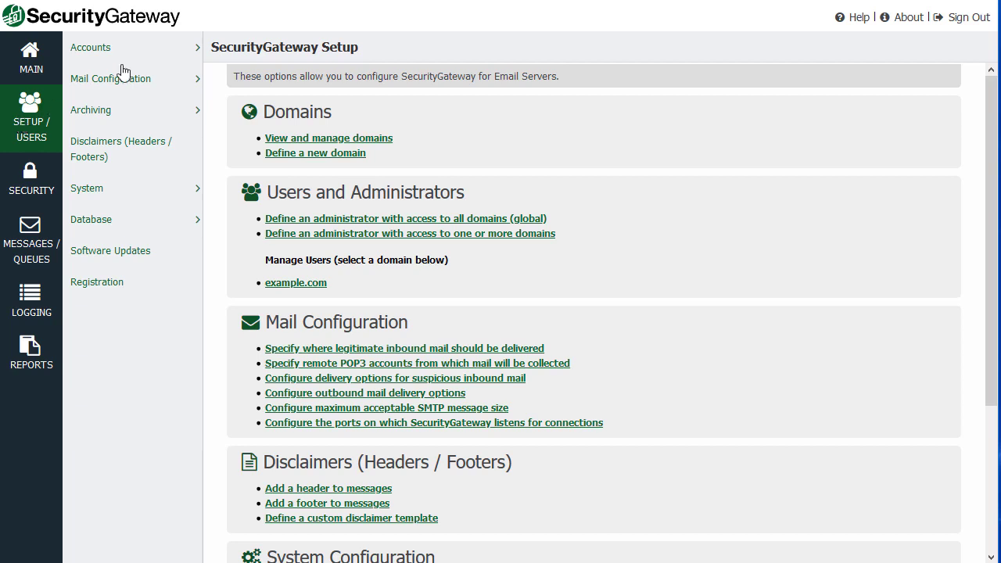
click(147, 57)
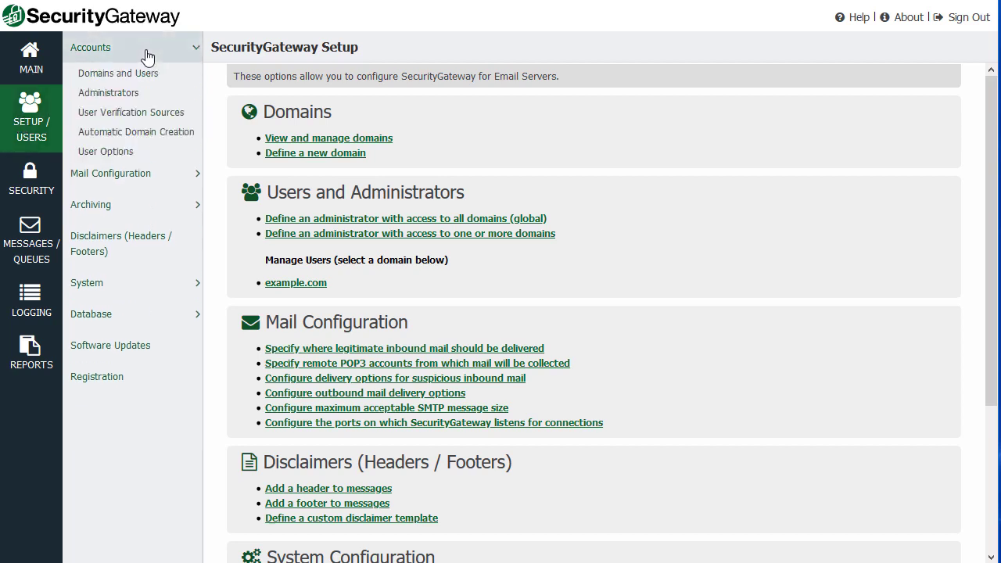
click(139, 75)
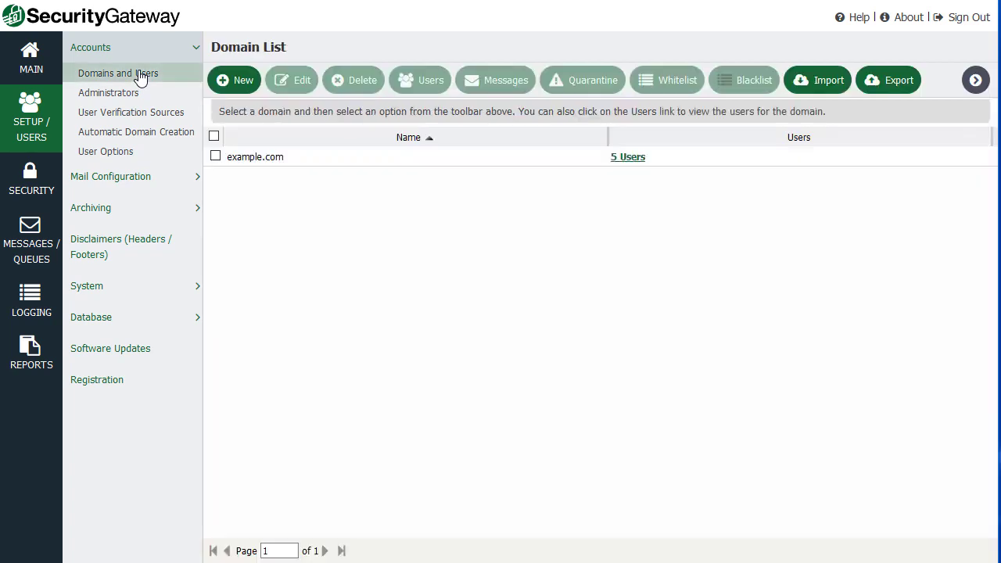
click(121, 95)
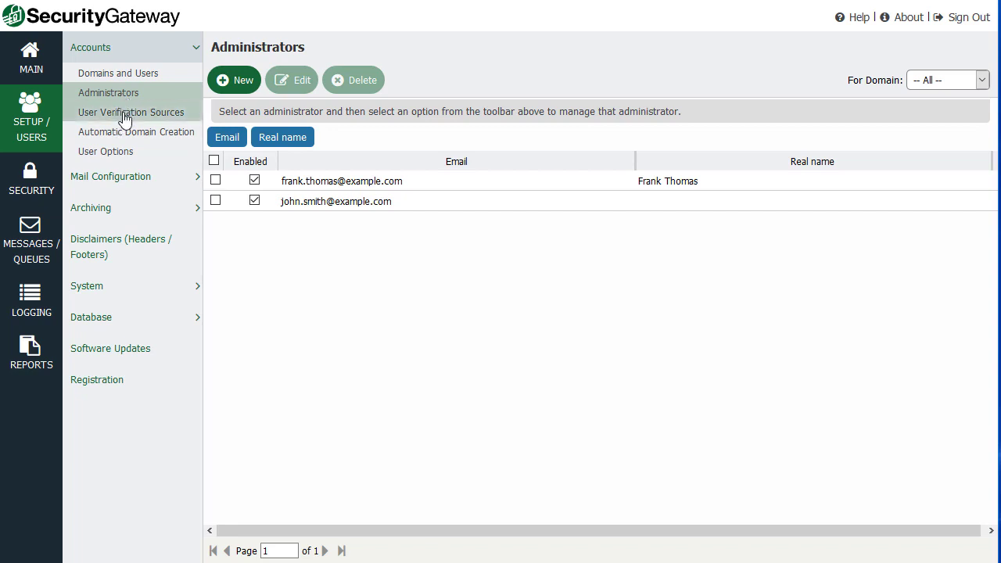
click(124, 118)
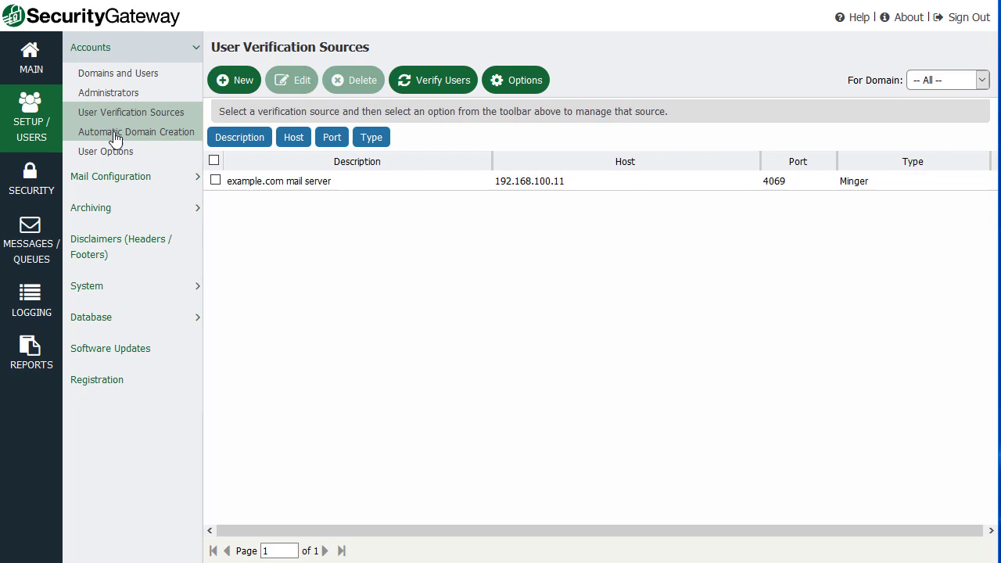
- Check Automatic Domain Creation, then open the global User Options page
click(114, 138)
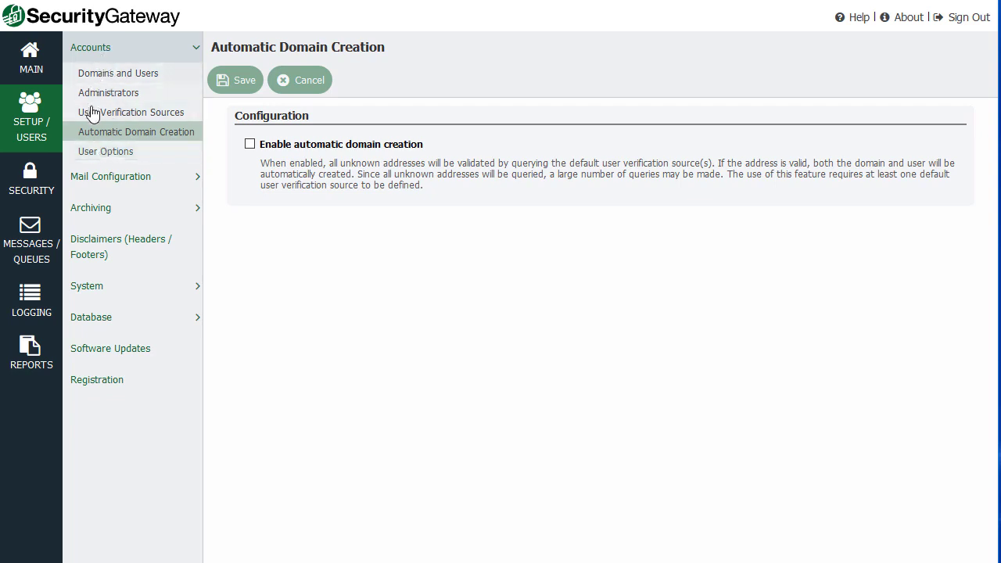
click(105, 157)
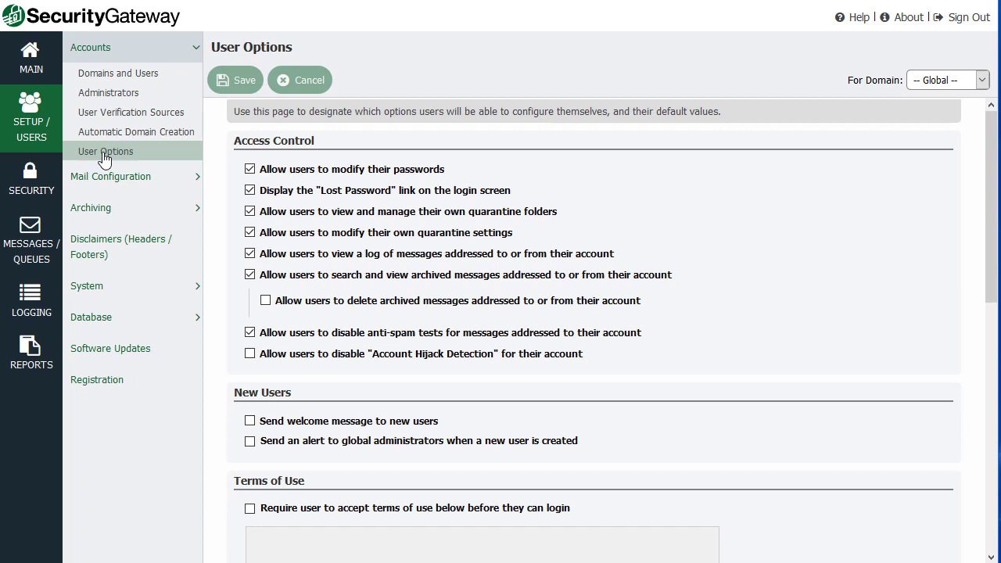
click(112, 177)
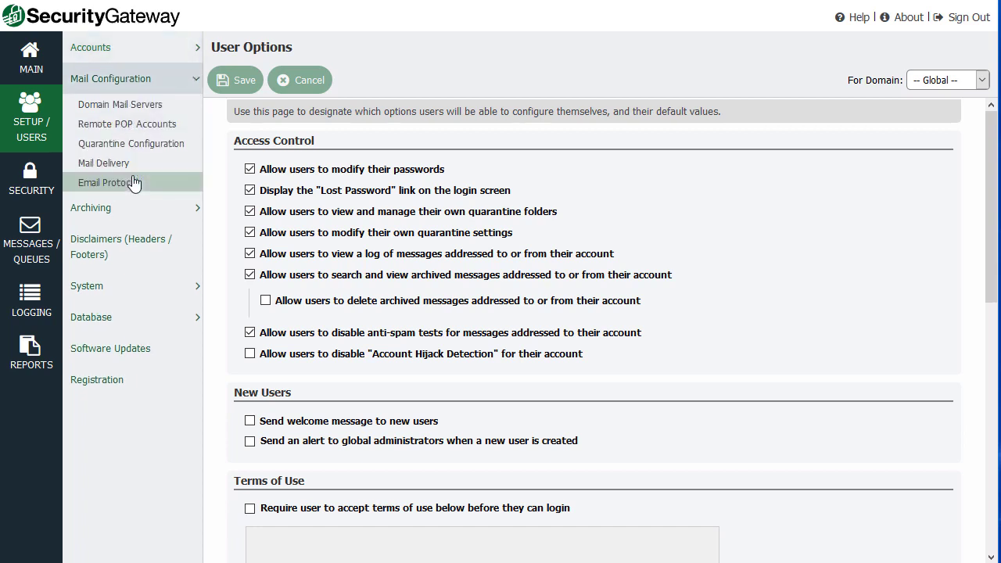
- View Domain Mail Servers, Quarantine Configuration, Email Protocol's HELO domain, and Mail Delivery settings
click(149, 112)
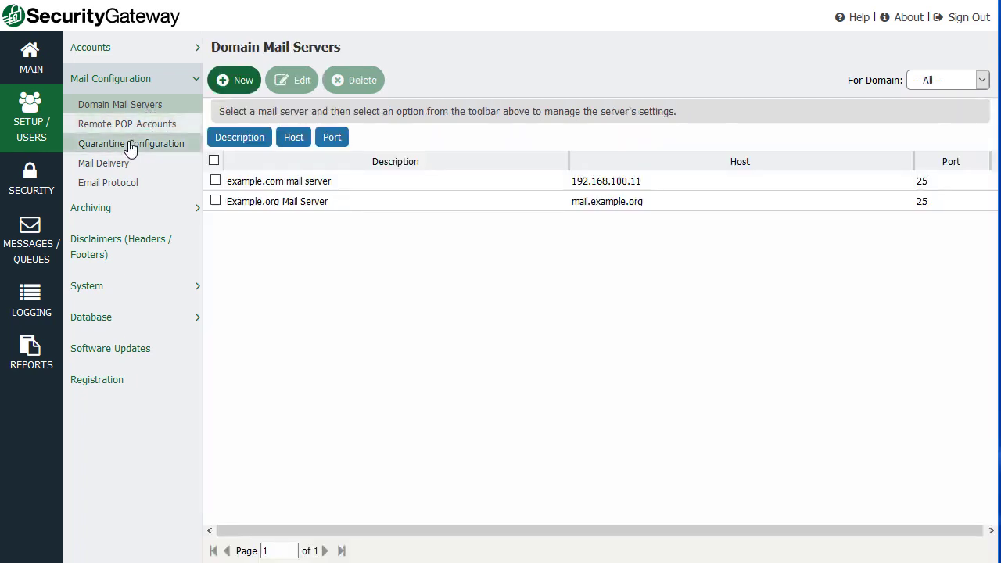
click(129, 147)
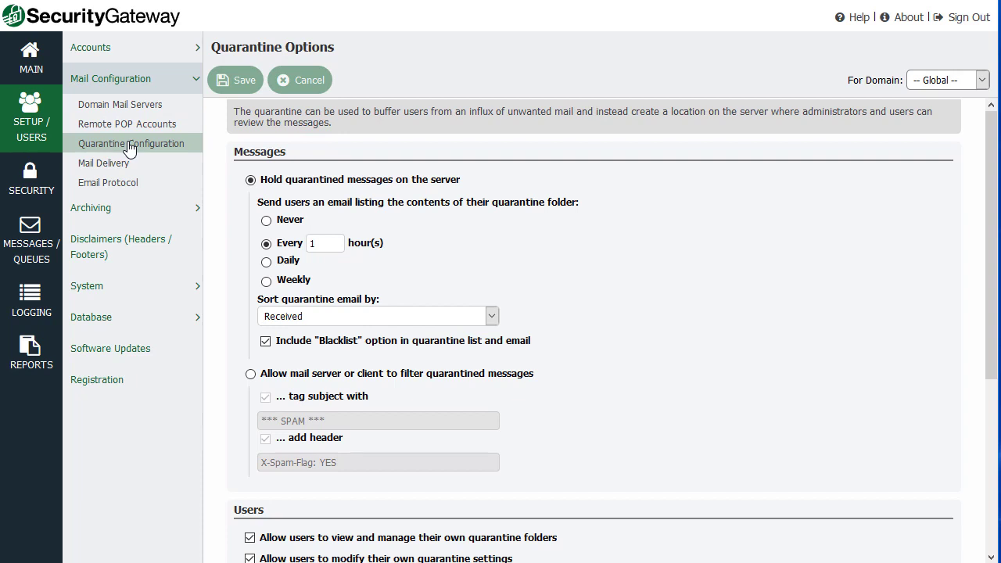
click(129, 184)
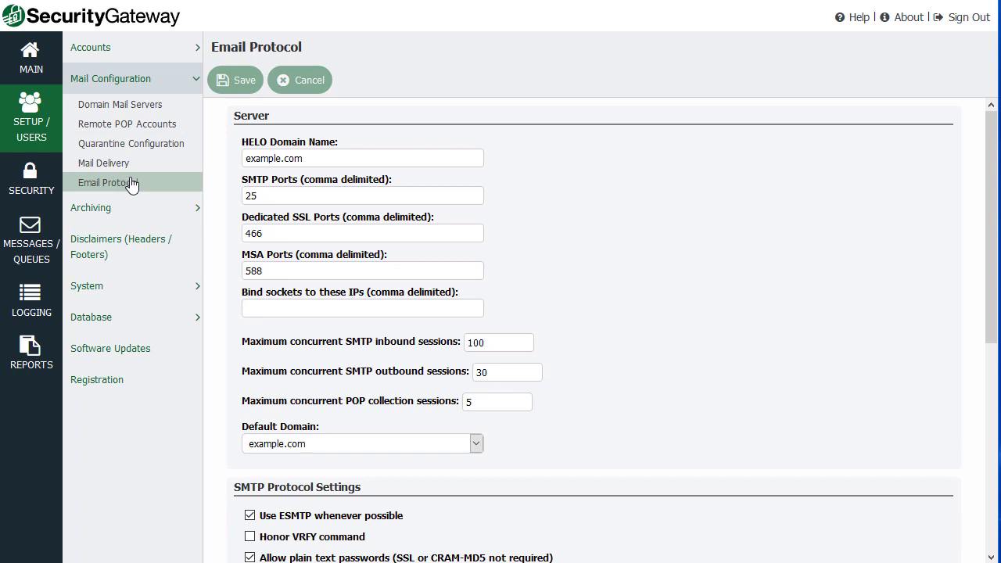
click(242, 158)
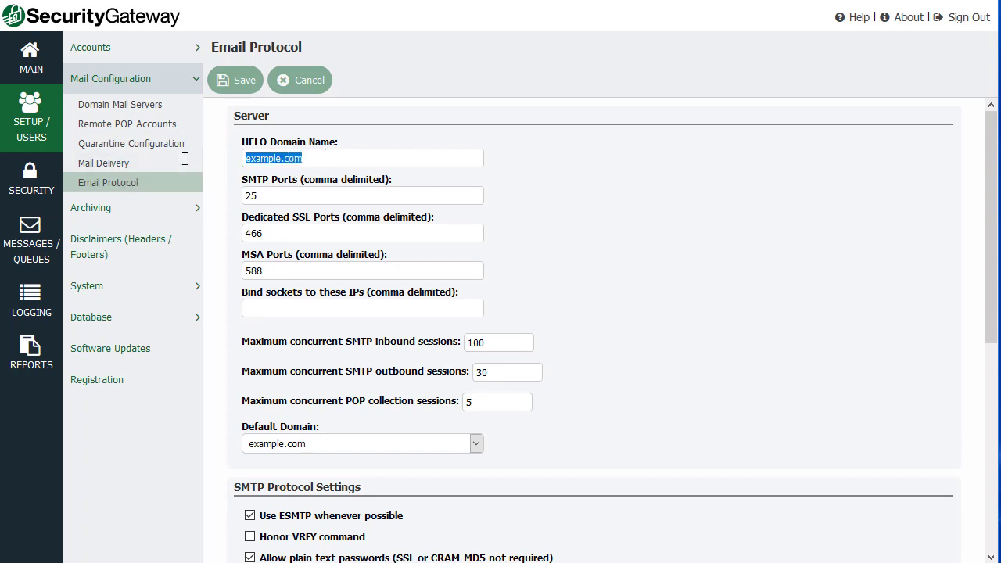
click(110, 164)
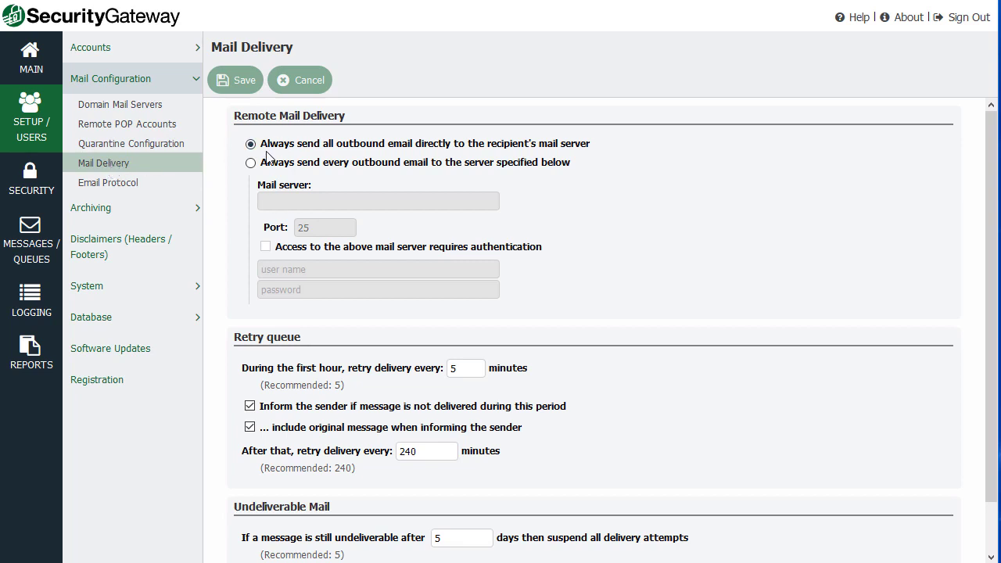
- Review the Archiving configuration and archive stores, then open the Disclaimers list
click(195, 208)
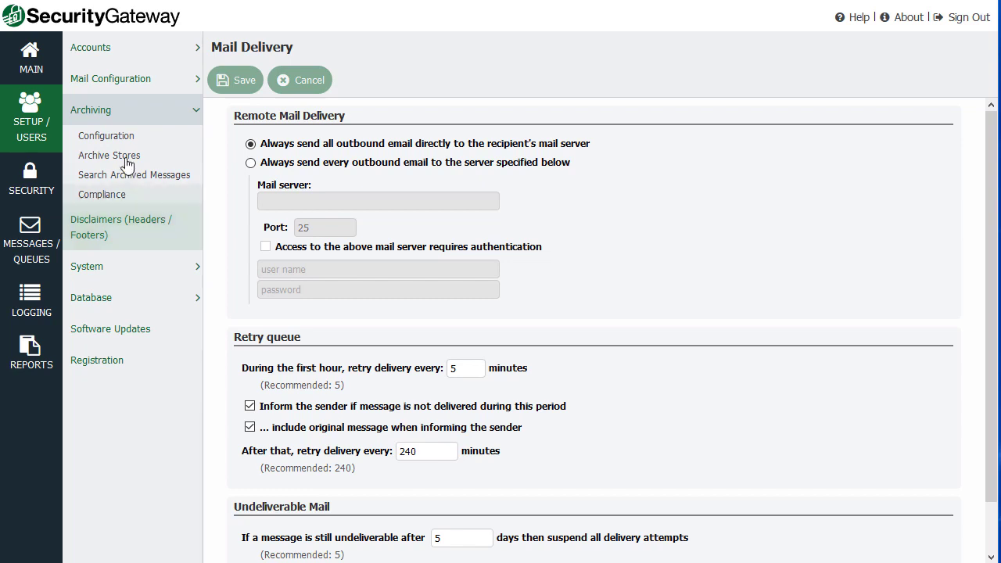
click(112, 137)
click(110, 158)
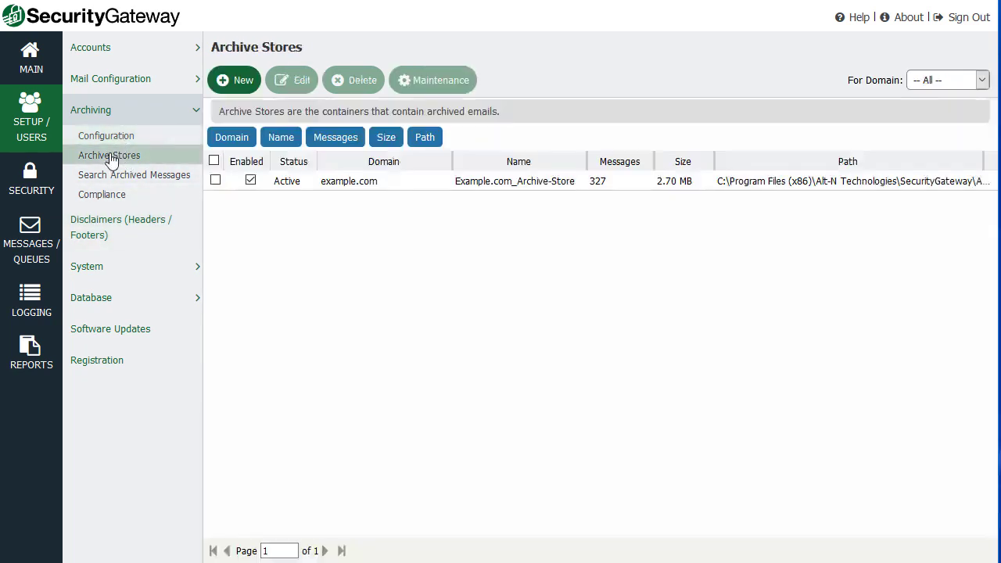
click(111, 224)
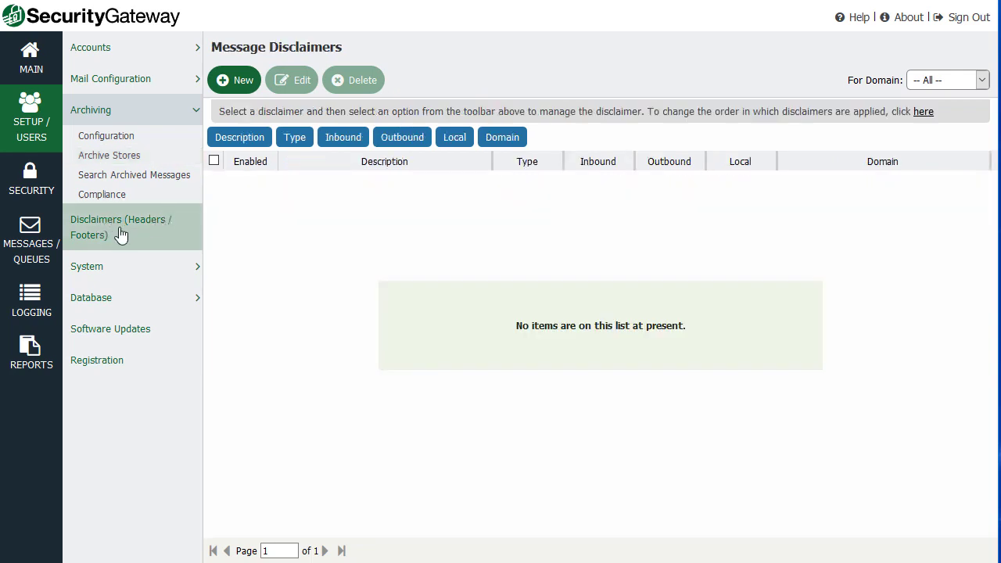
- View System's Encryption, DNS Servers, Directories, Disk Space and Branding/Custom Images pages
click(128, 266)
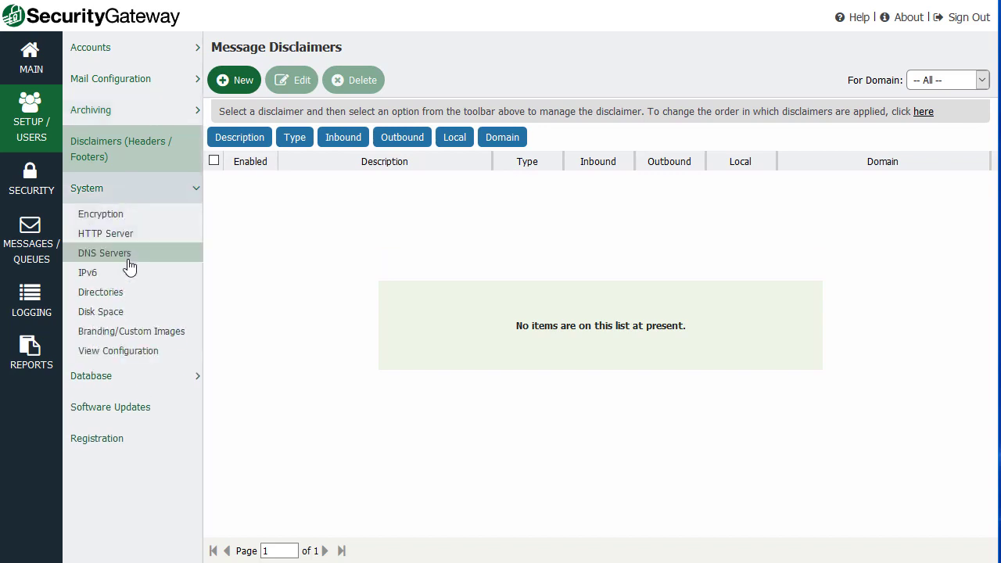
click(129, 219)
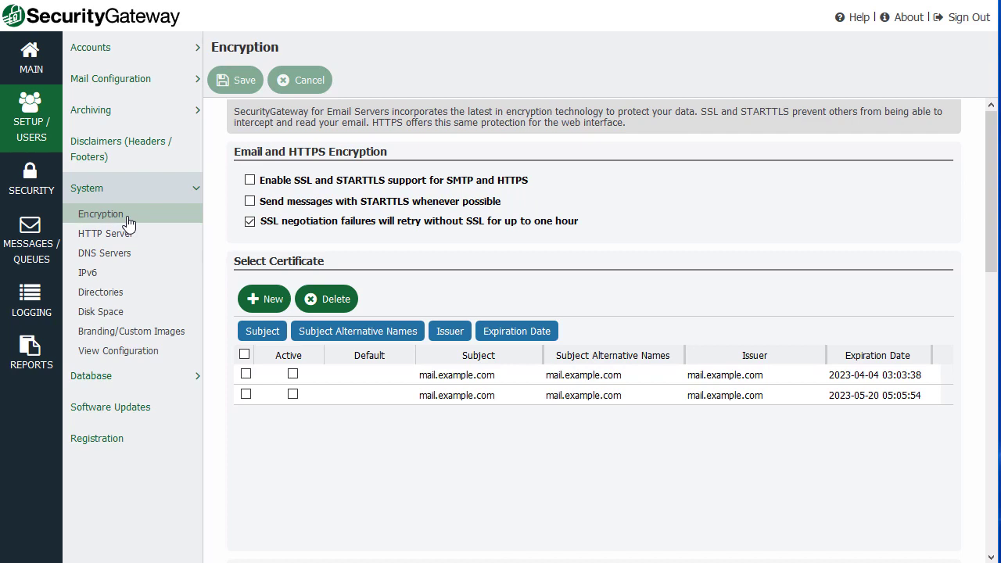
click(109, 253)
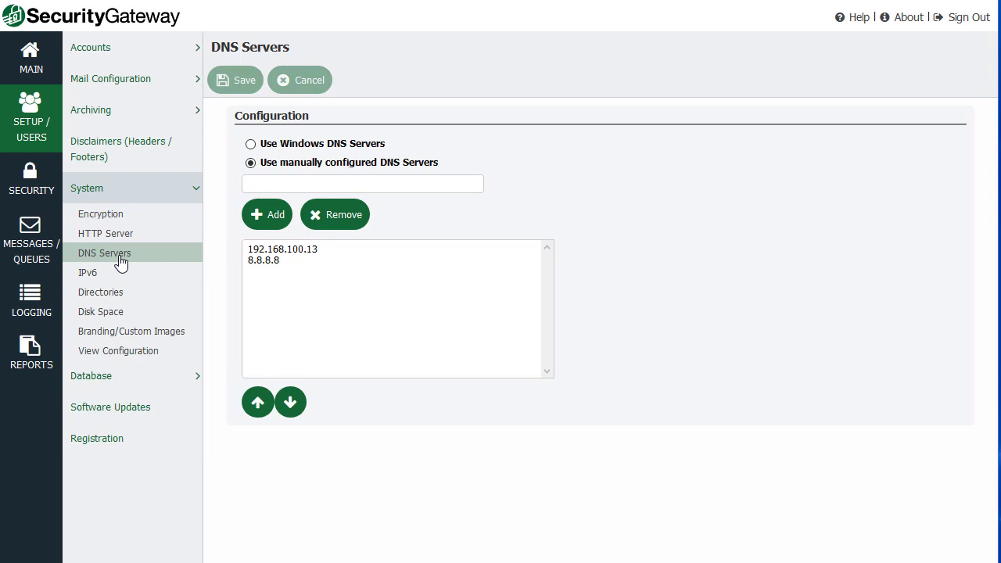
click(107, 292)
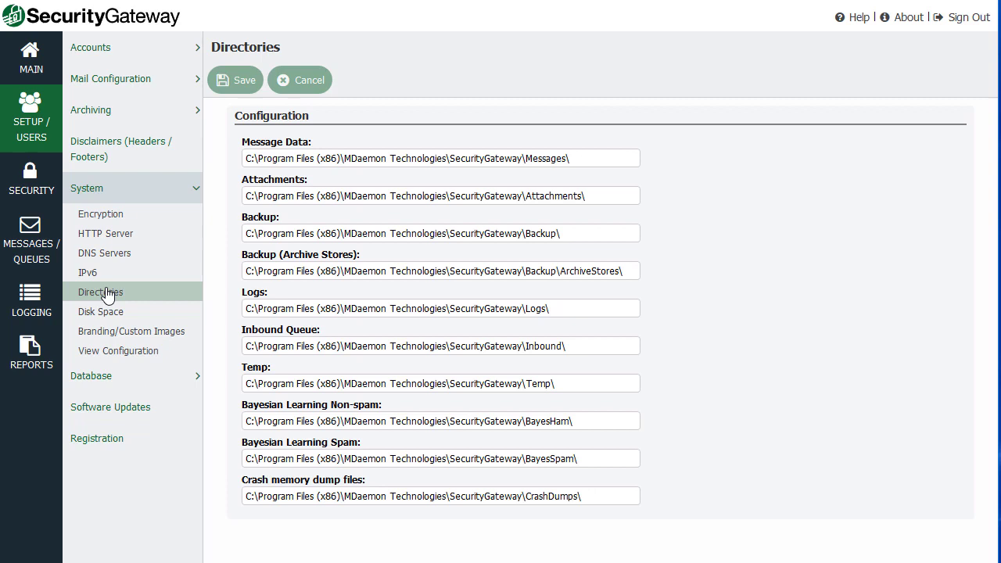
click(122, 313)
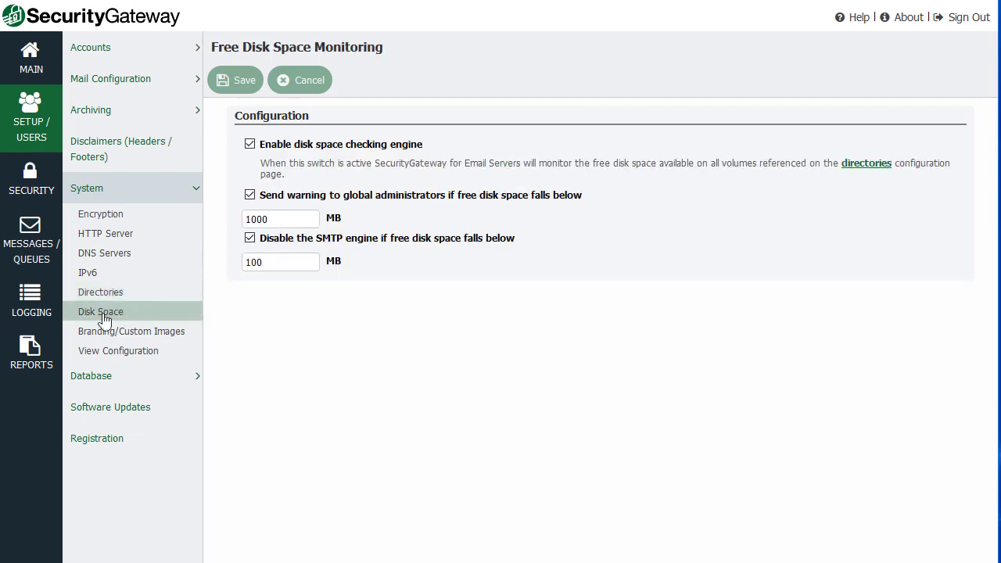
click(105, 332)
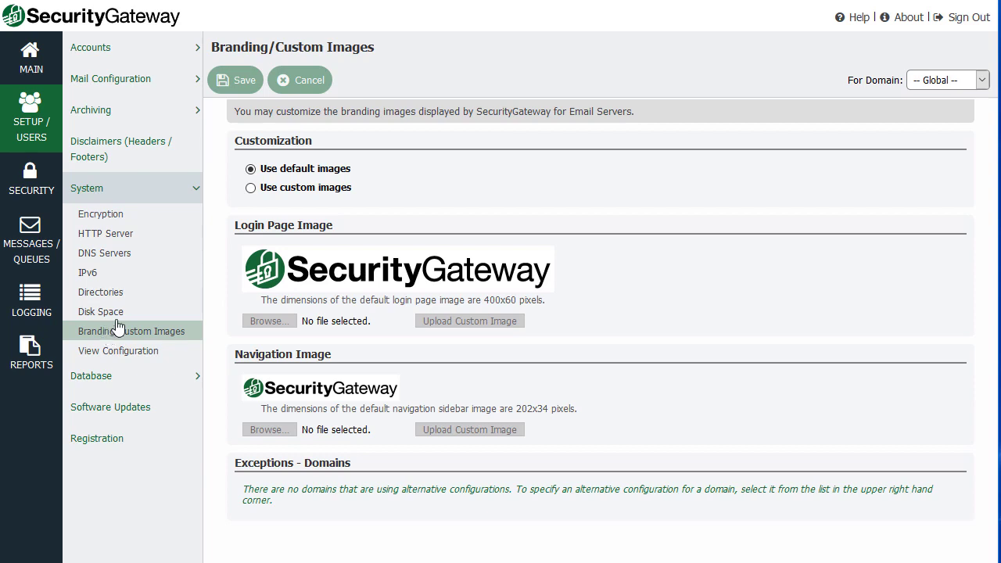
- View Database Data Retention, Backup and Restore, then Software Updates and Registration pages
click(114, 378)
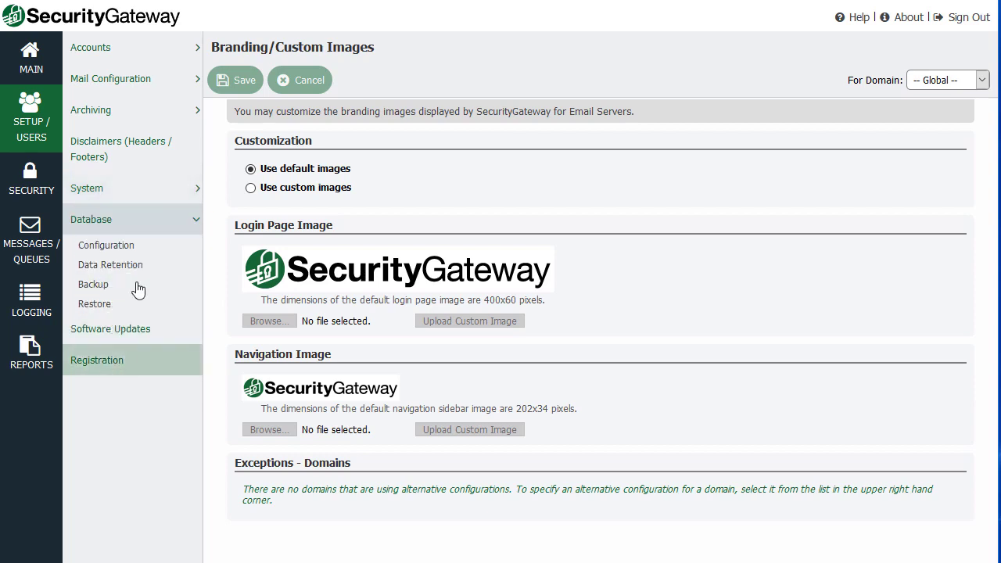
click(122, 265)
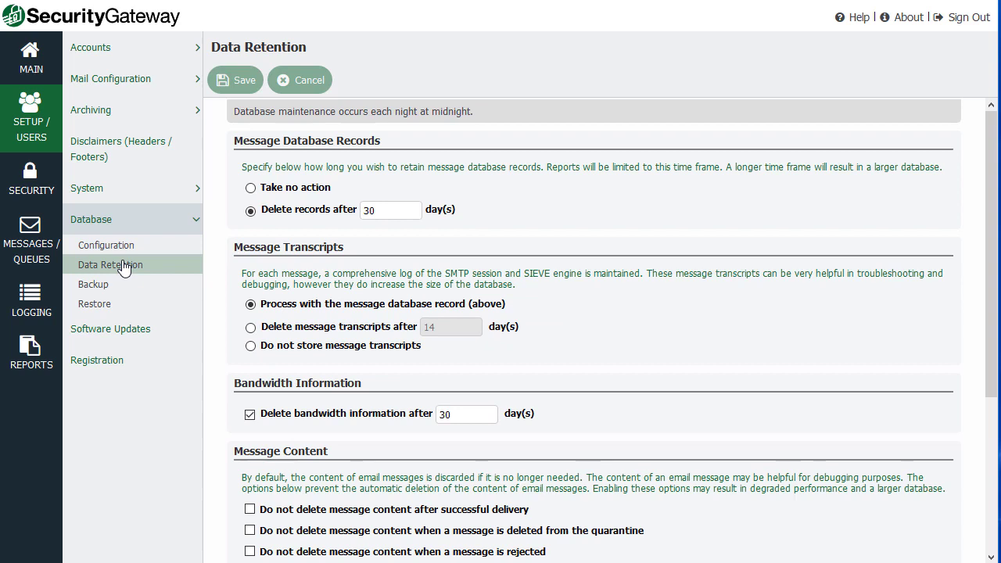
click(109, 286)
click(109, 302)
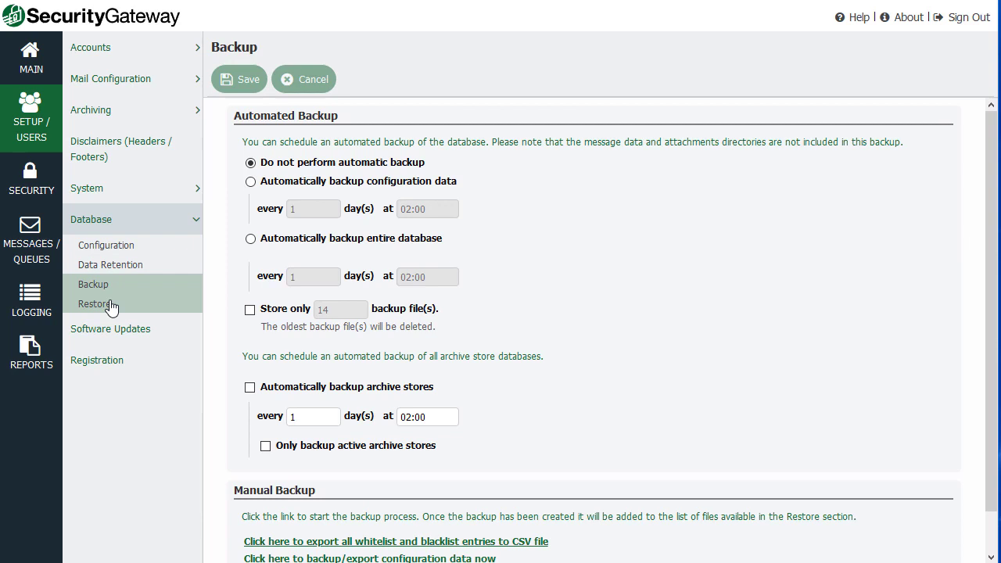
click(114, 338)
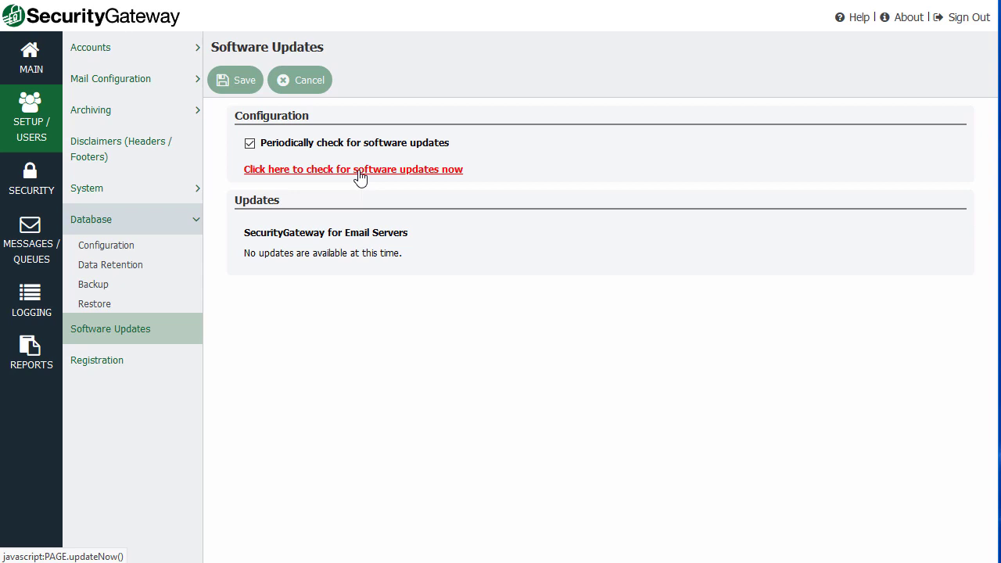
click(107, 365)
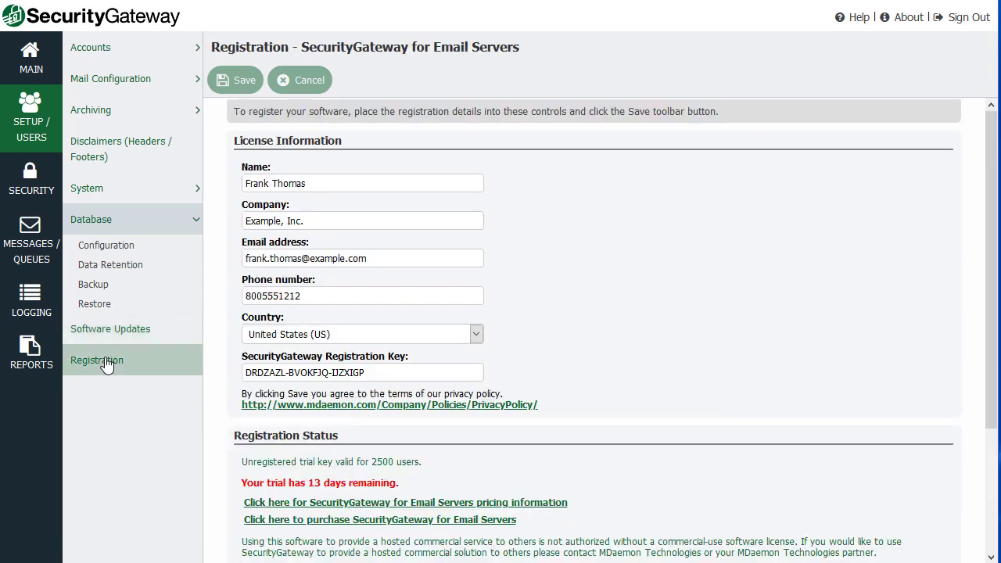
- In Security, expand Anti-Spam and Anti-Abuse and view the RMail settings
click(30, 182)
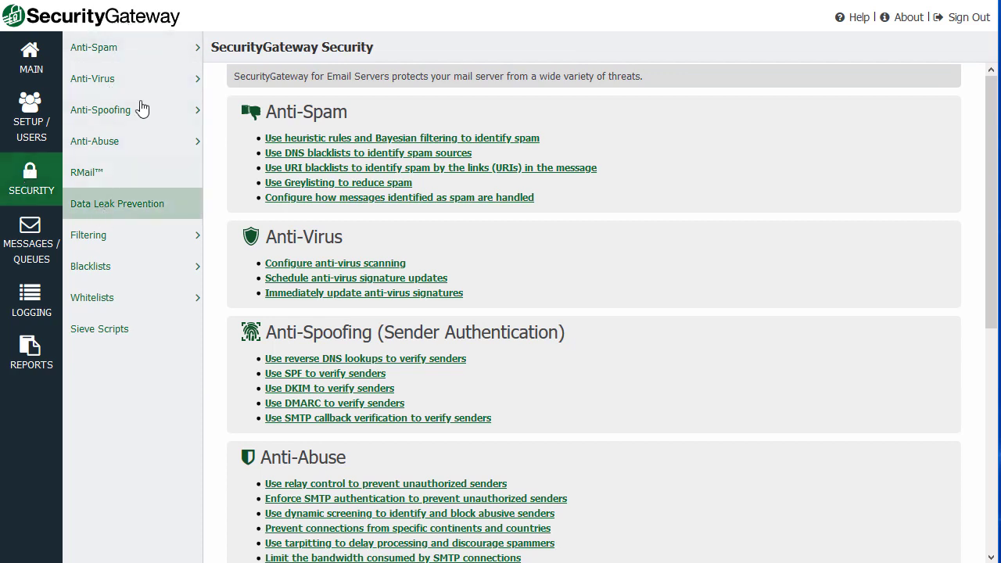
click(147, 49)
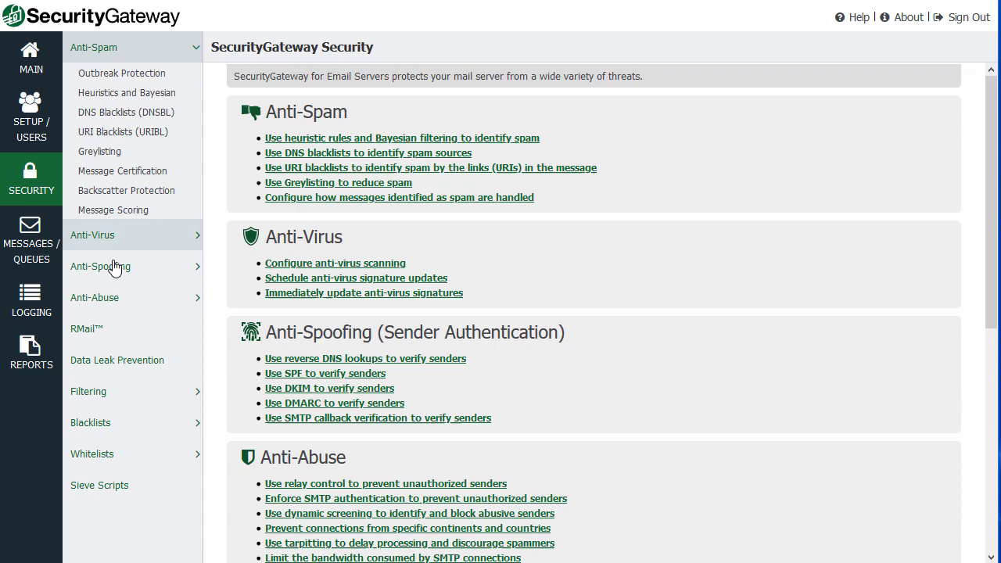
click(123, 303)
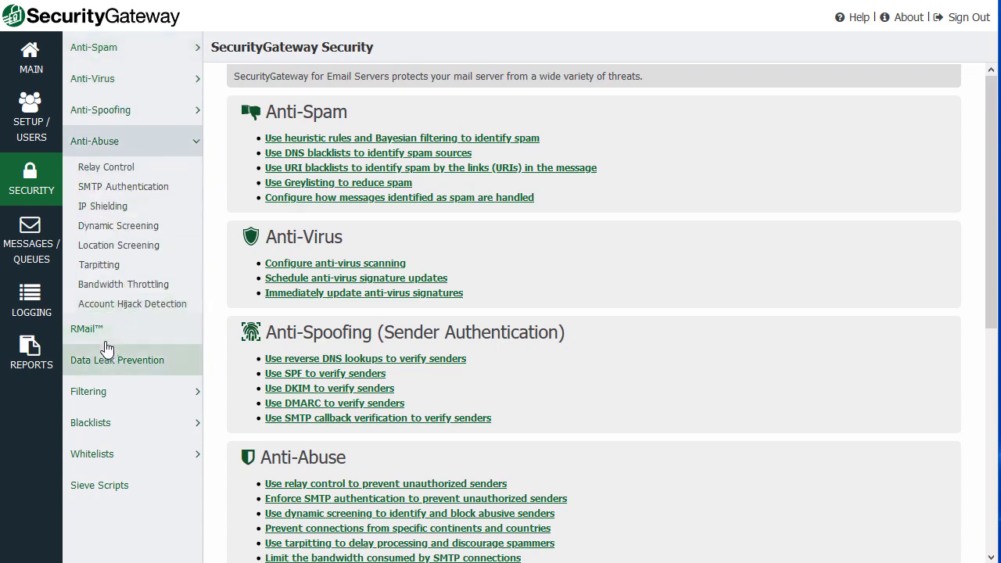
click(107, 332)
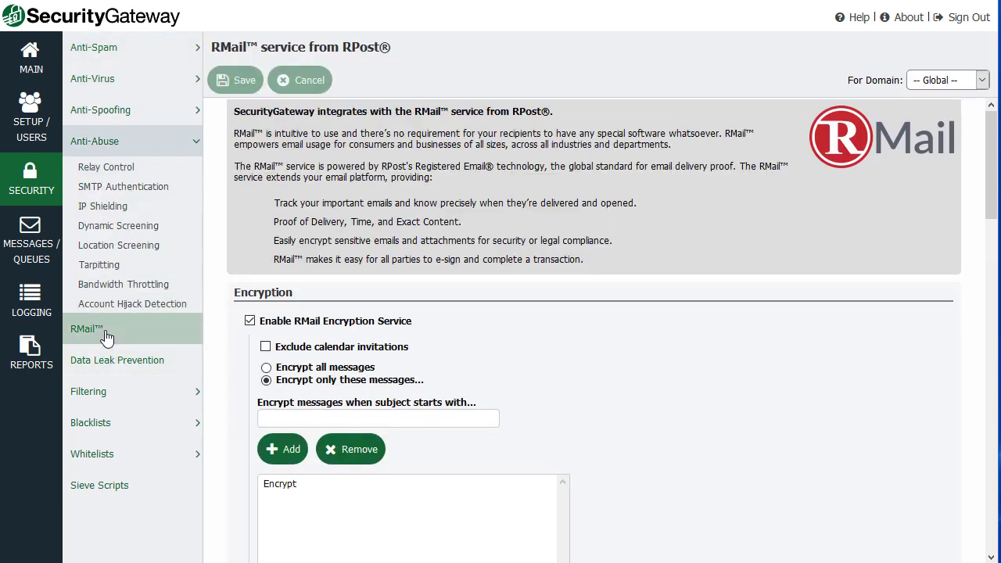
scroll(266, 338, down, 2)
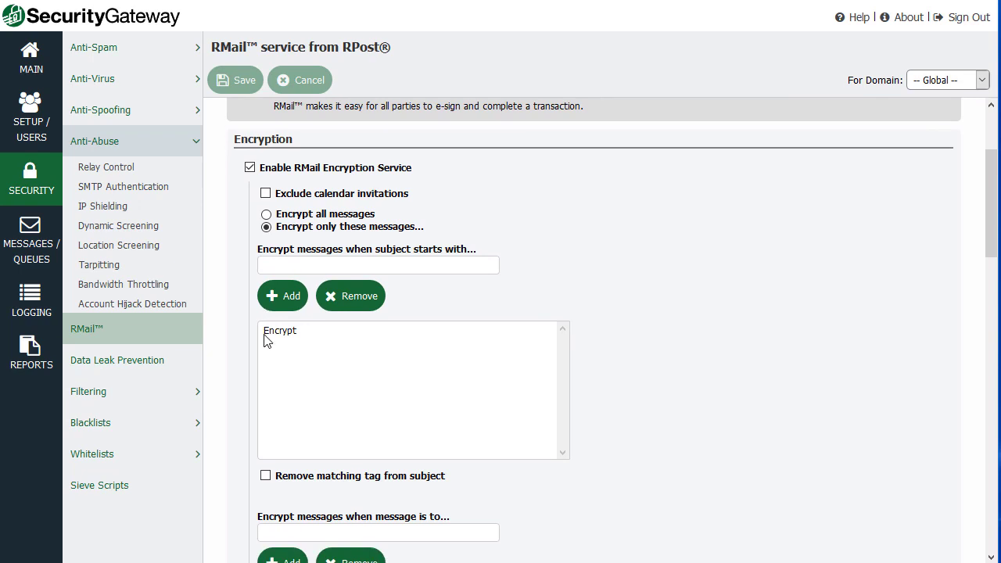
- View Data Leak Prevention and Message Content rules, then Attachment Filtering blocking JPG
click(134, 369)
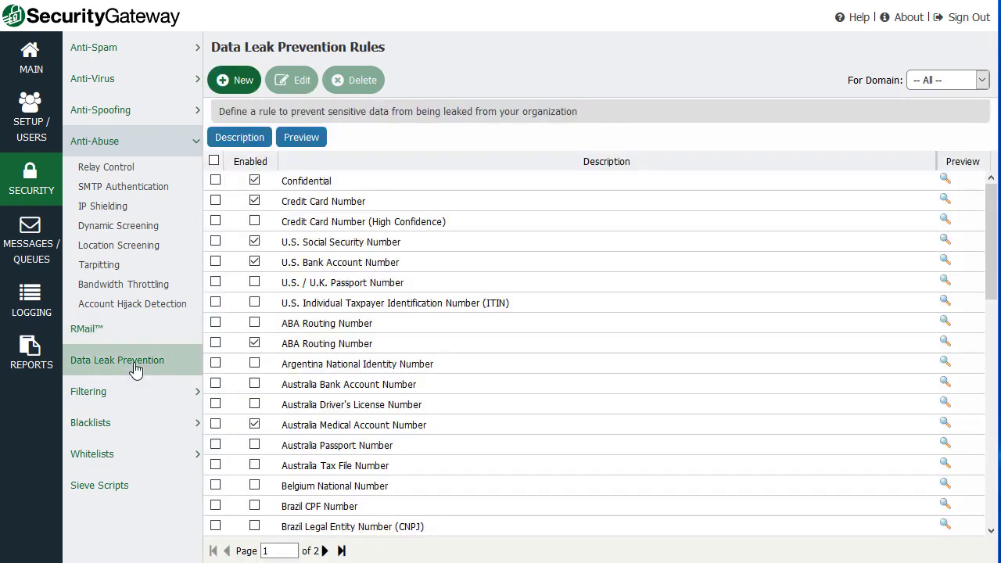
click(130, 389)
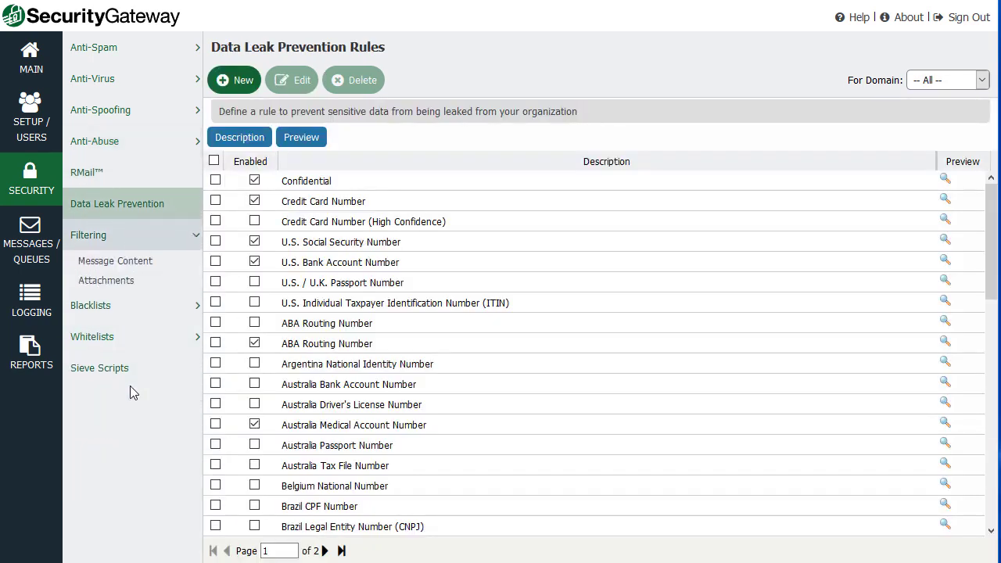
click(125, 263)
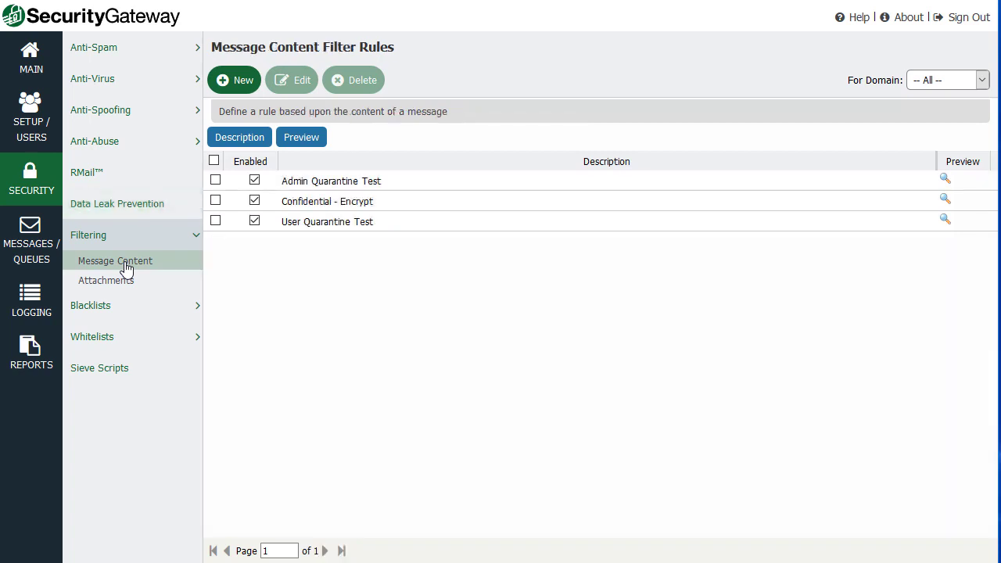
click(118, 284)
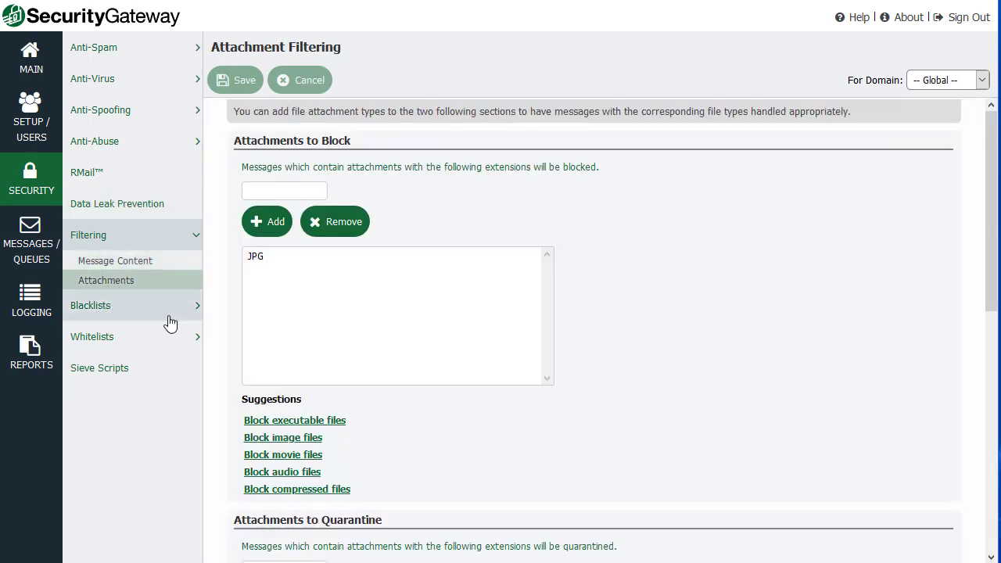
click(115, 311)
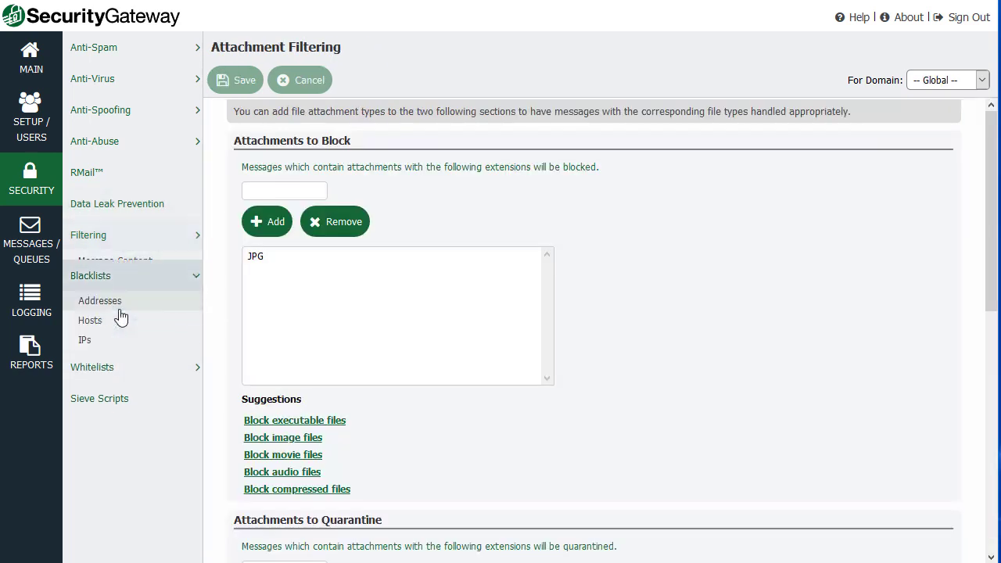
- View the Sieve Scripts list, then open the MESSAGES / QUEUES overview
click(113, 411)
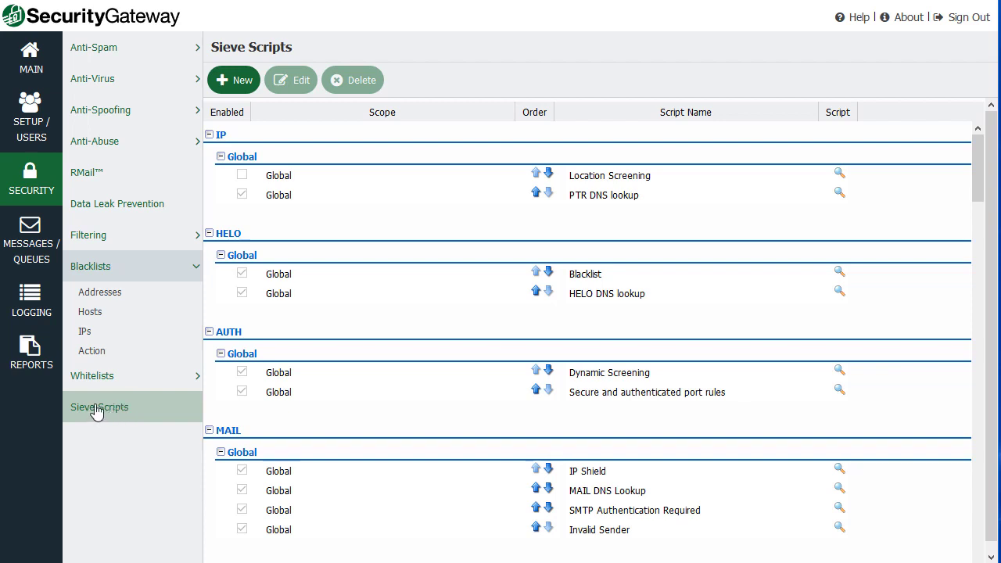
click(30, 250)
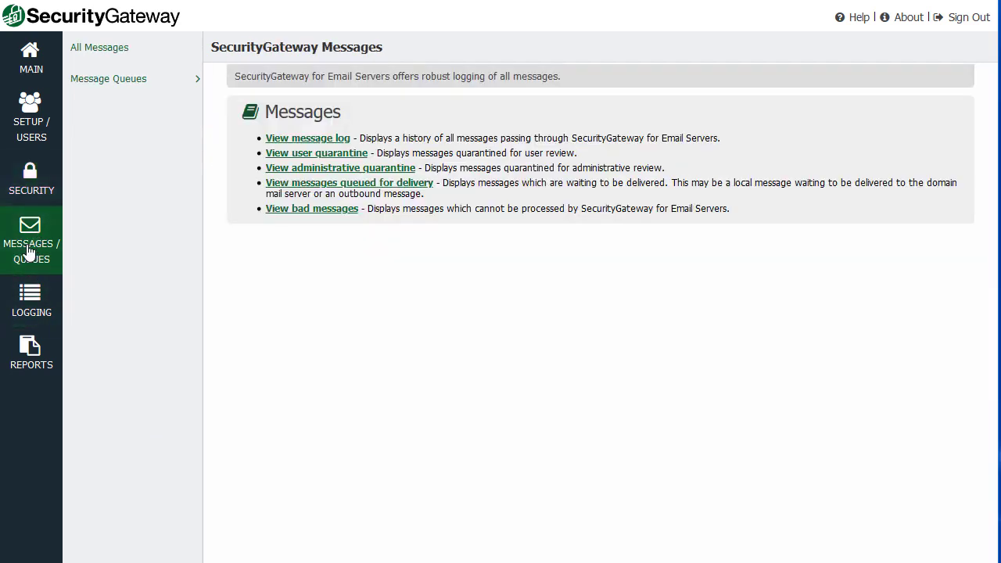
- Open the 79-page All Messages log and select the Office Supplies Requires Review message
click(123, 53)
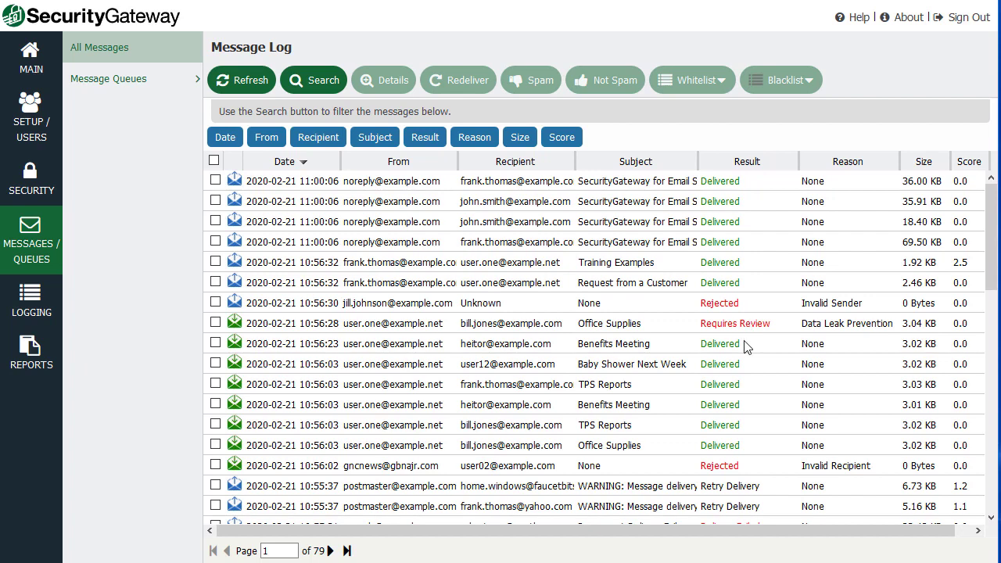
scroll(744, 347, down, 3)
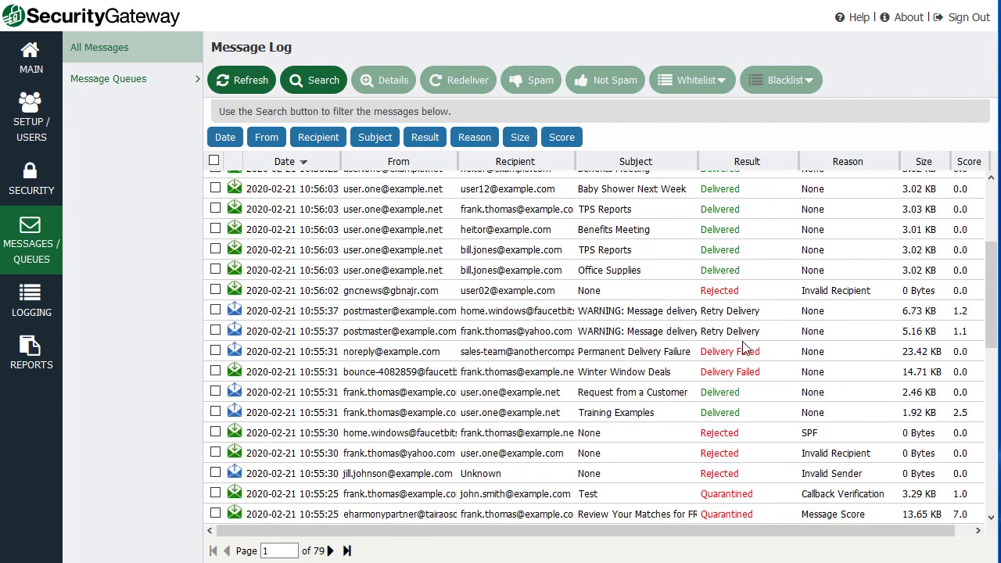
scroll(744, 348, up, 3)
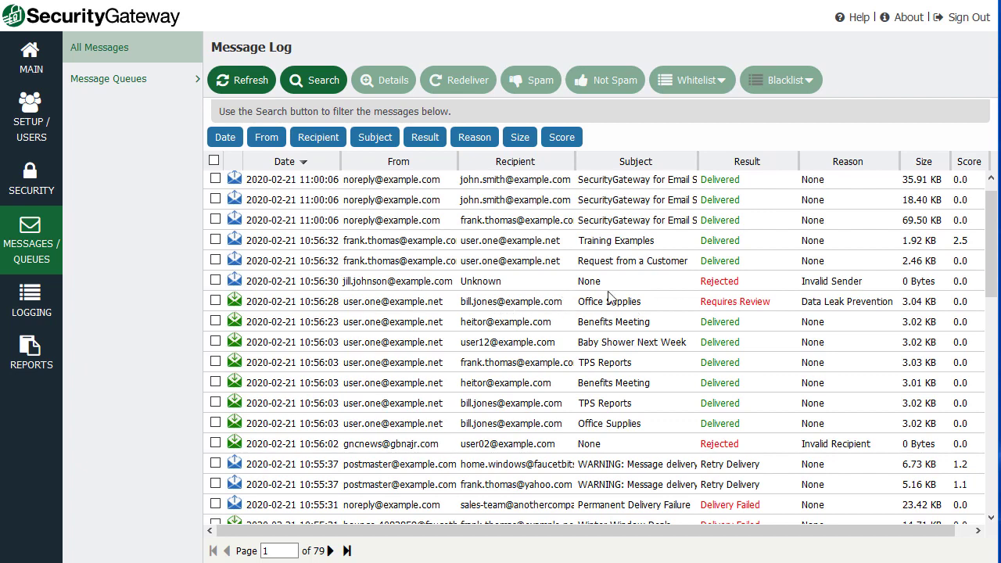
click(679, 310)
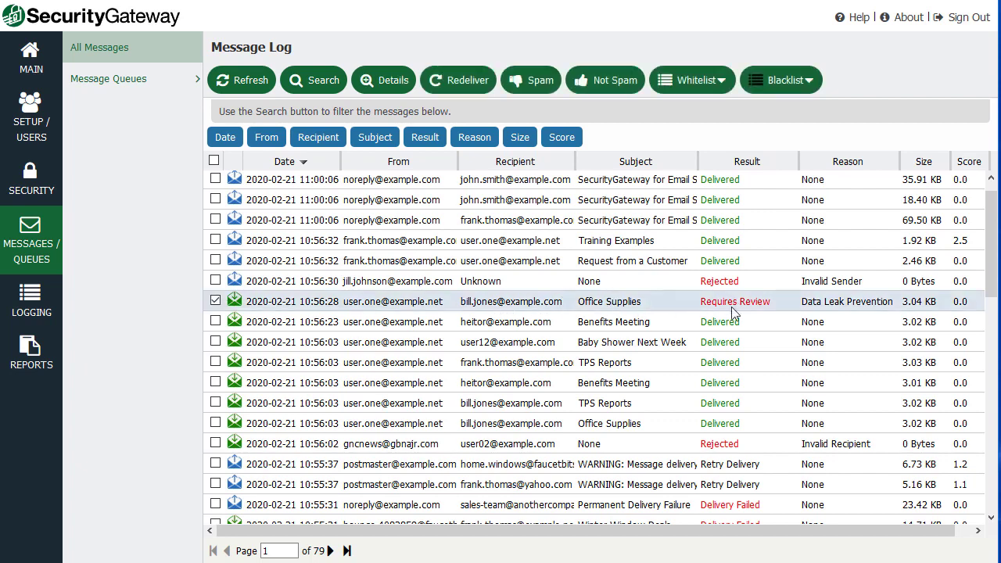
- Open the Office Supplies transcript, highlight the confidential 'Found text' line, then close it
double_click(630, 306)
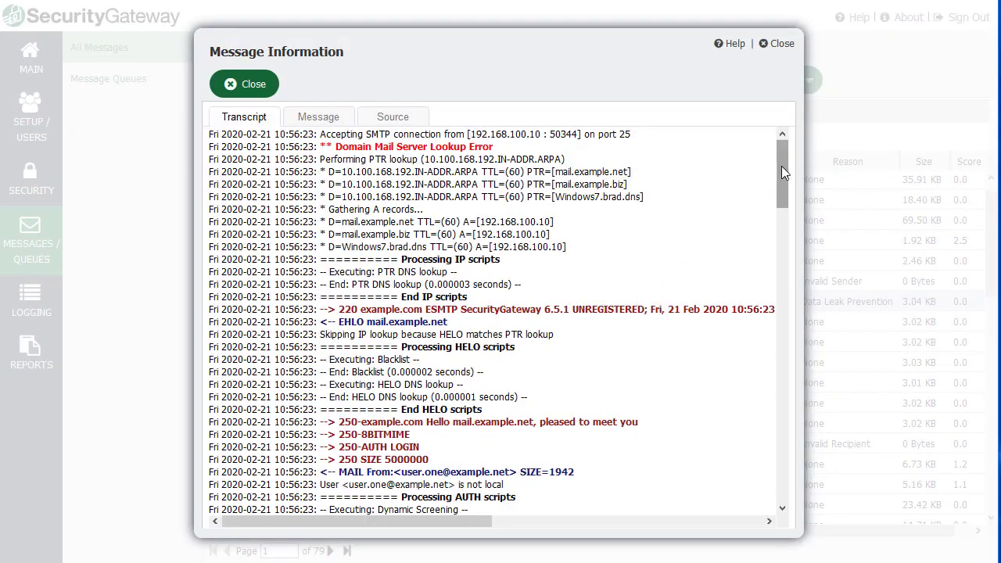
drag(780, 166, 784, 454)
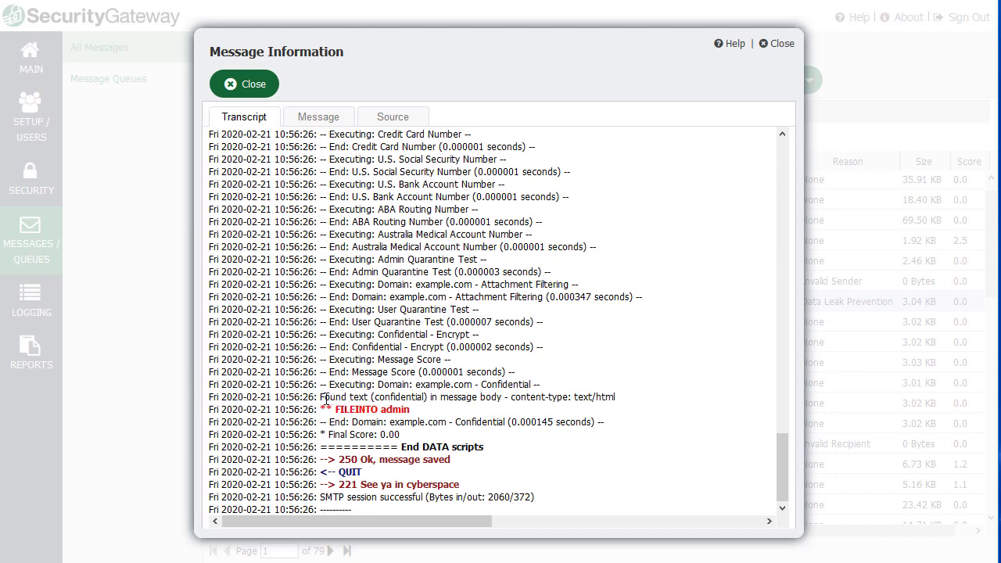
drag(324, 398, 632, 405)
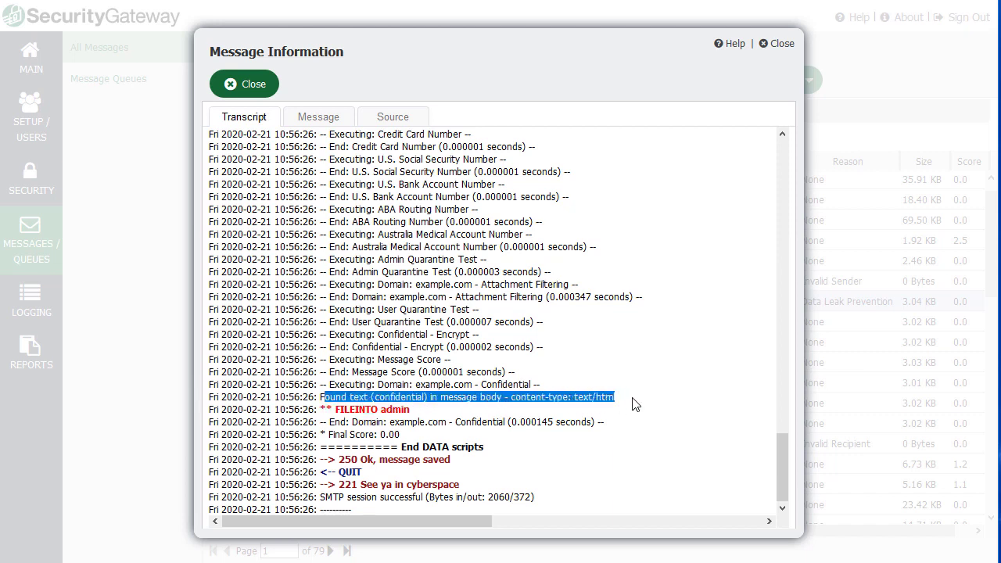
click(498, 430)
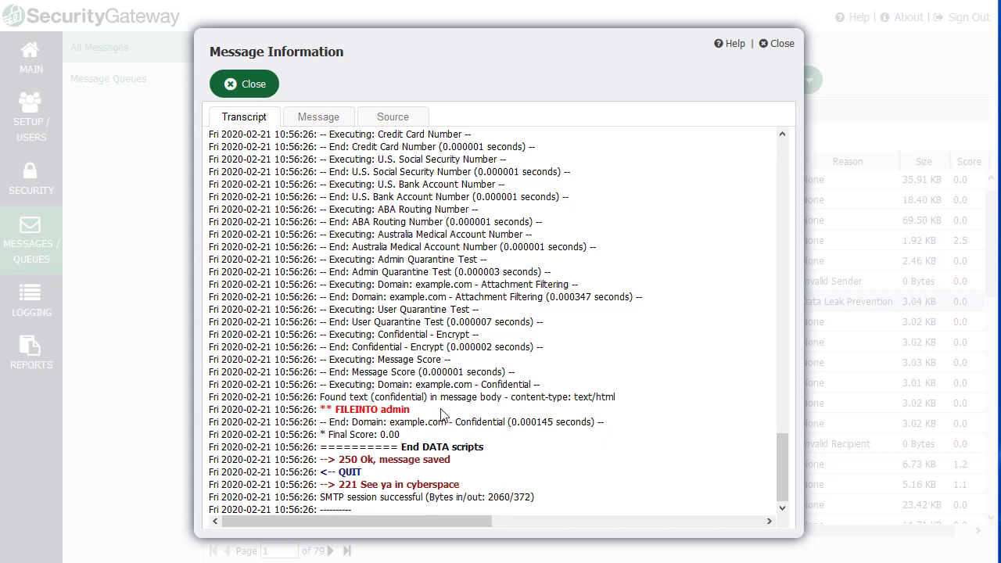
click(260, 91)
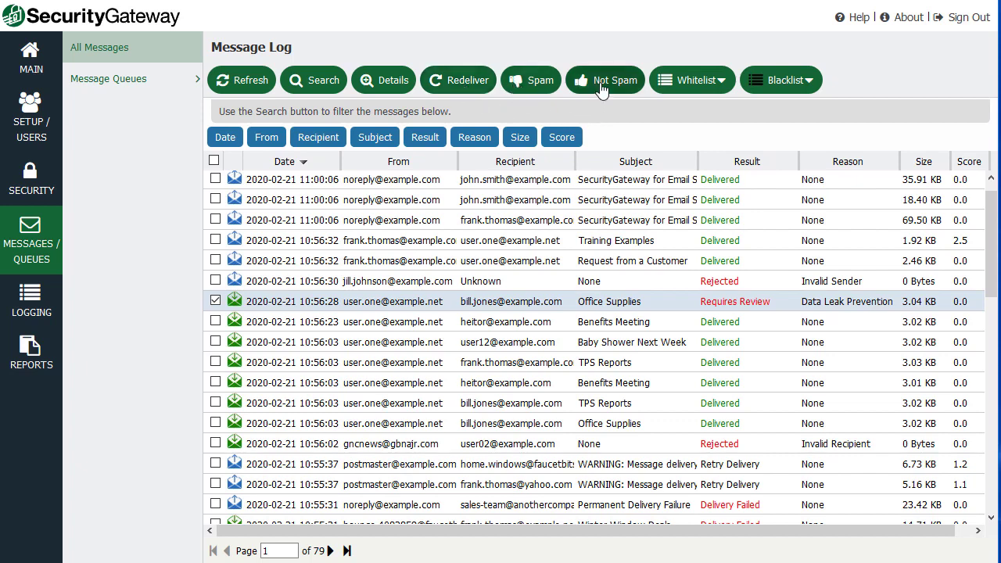
- Show the sender blacklisting options in the Message Log toolbar's Blacklist dropdown
click(785, 92)
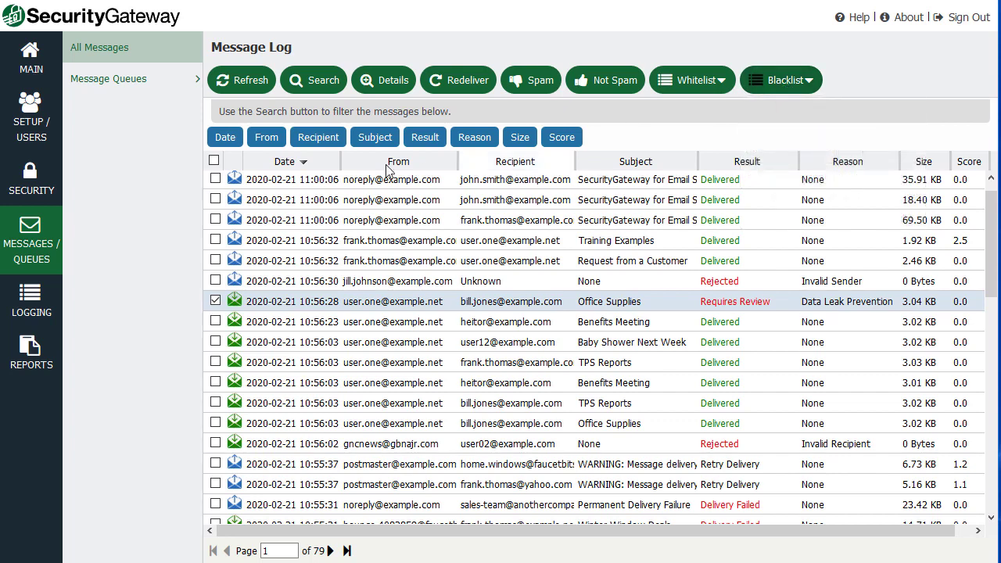
- Step through the Quarantined (User), Quarantined (Admin), Queued for Delivery and Bad Messages queues
click(117, 88)
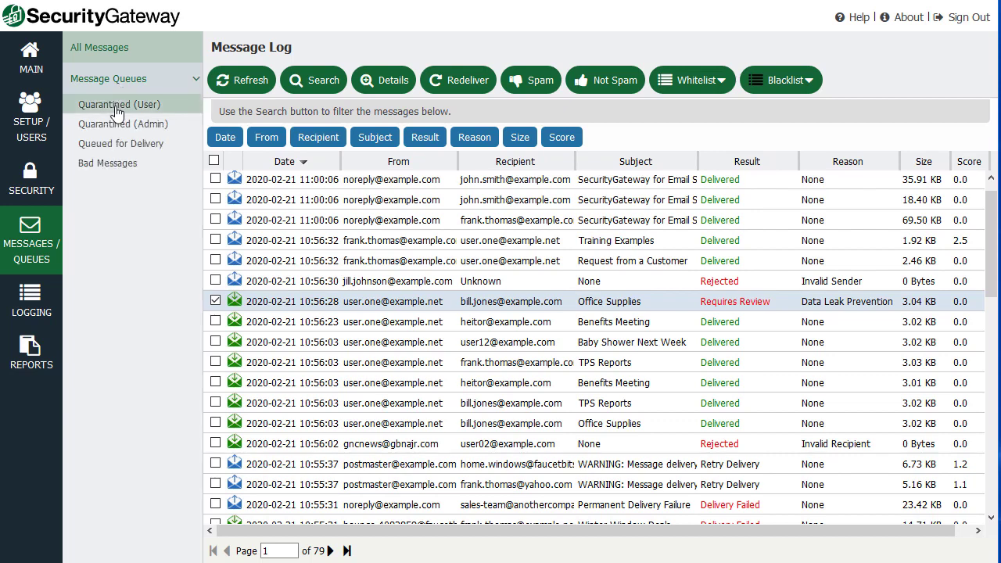
click(113, 114)
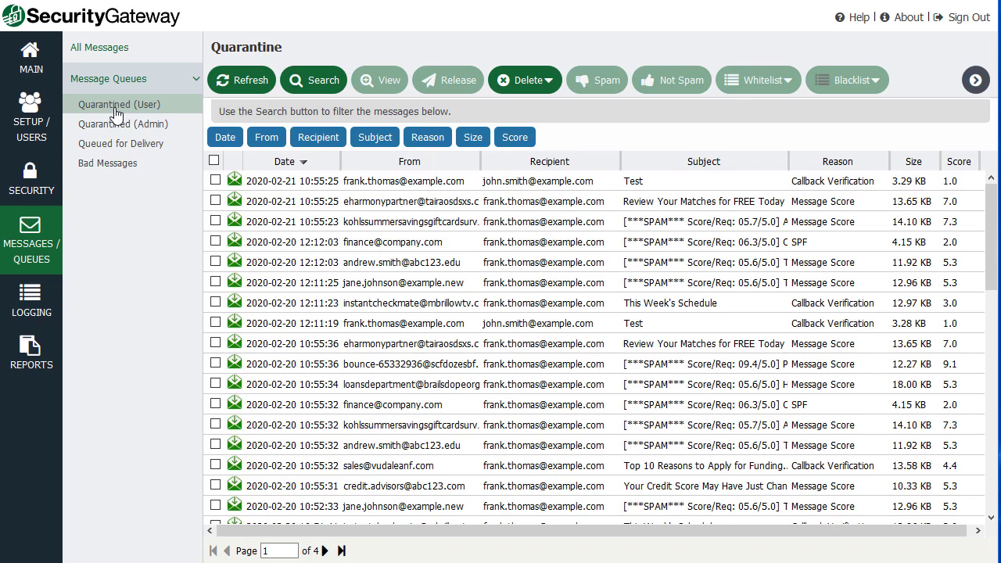
click(123, 129)
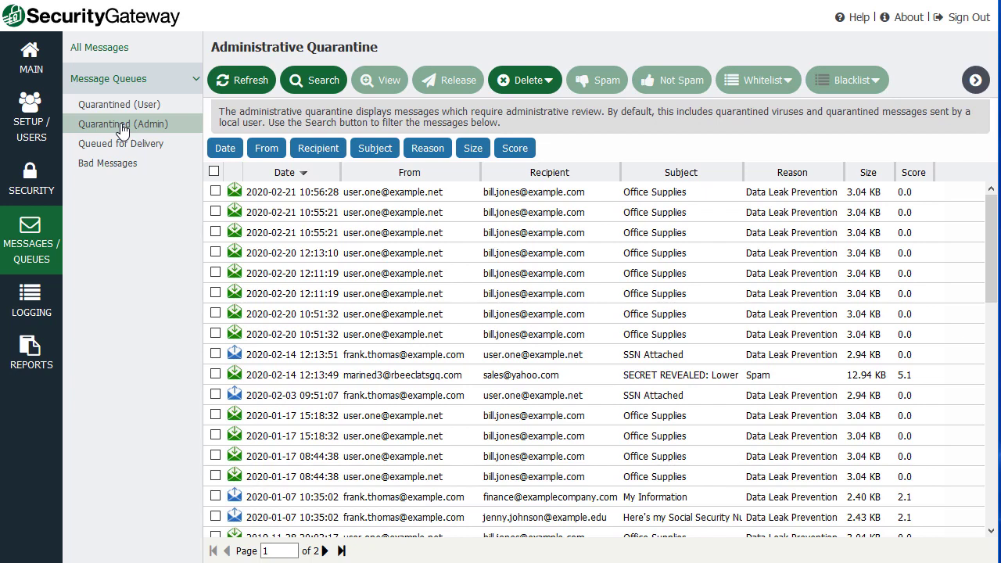
click(130, 150)
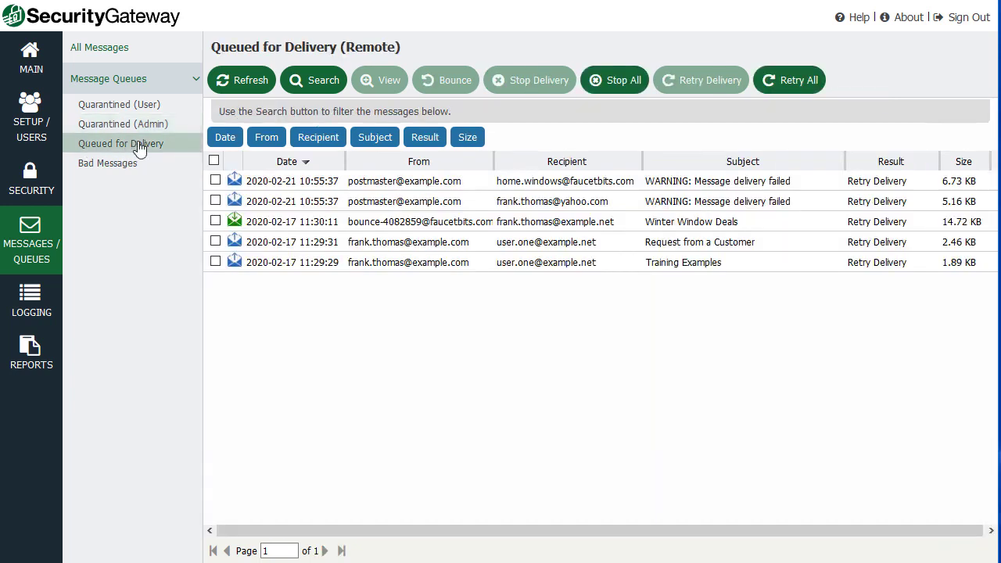
click(118, 165)
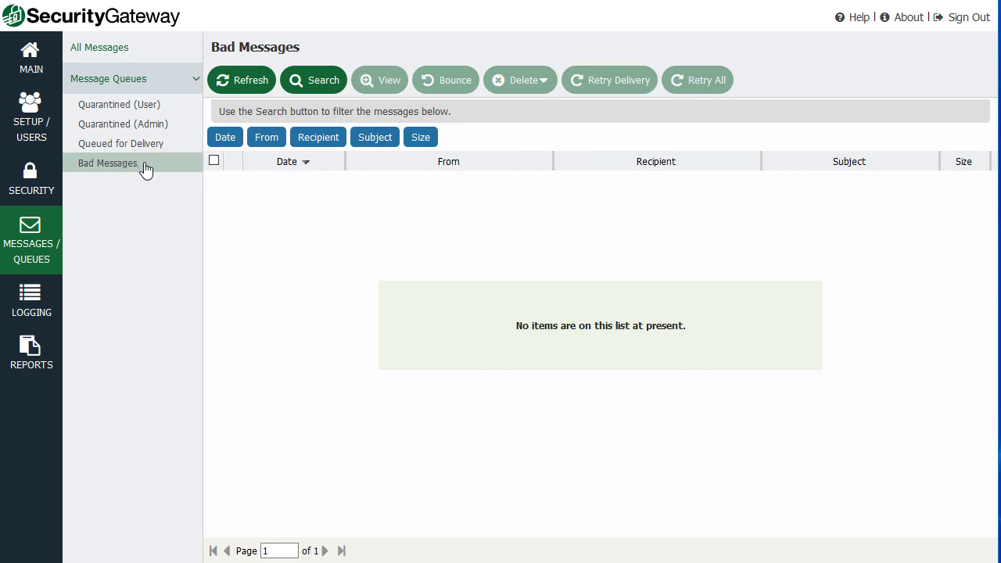
- Open the Logging Message Log, then view the Current System, Inbound and Outbound logs
click(31, 305)
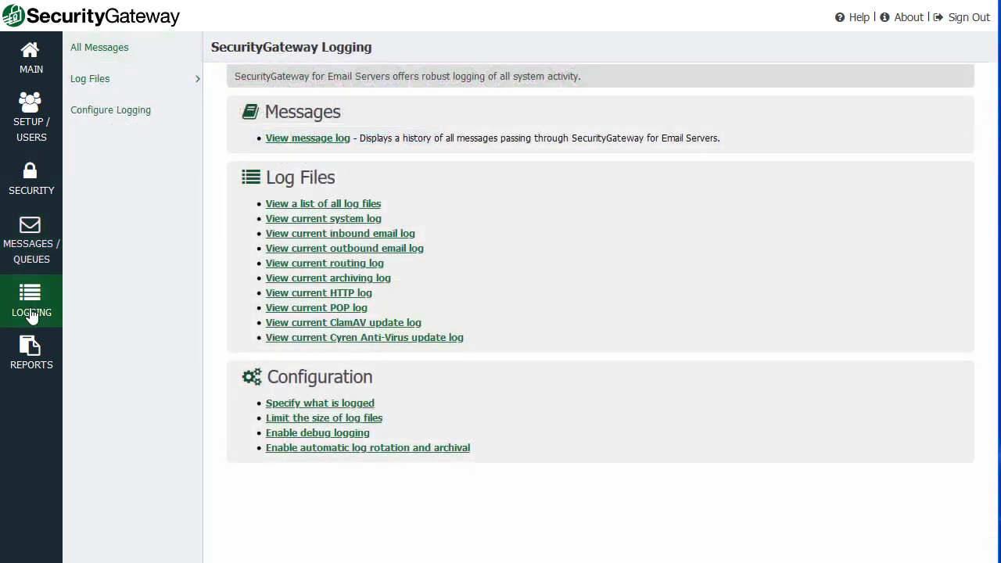
click(116, 51)
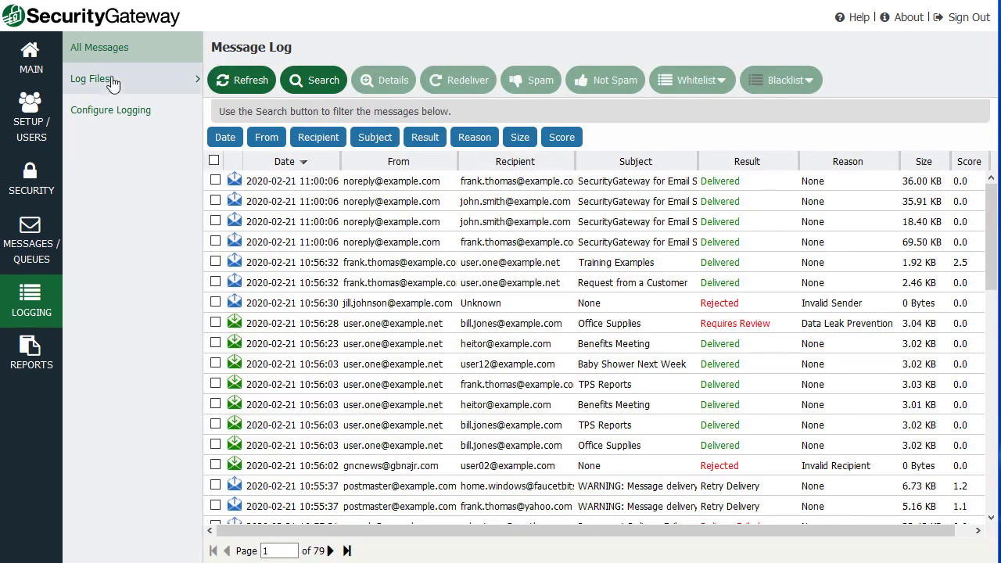
click(112, 80)
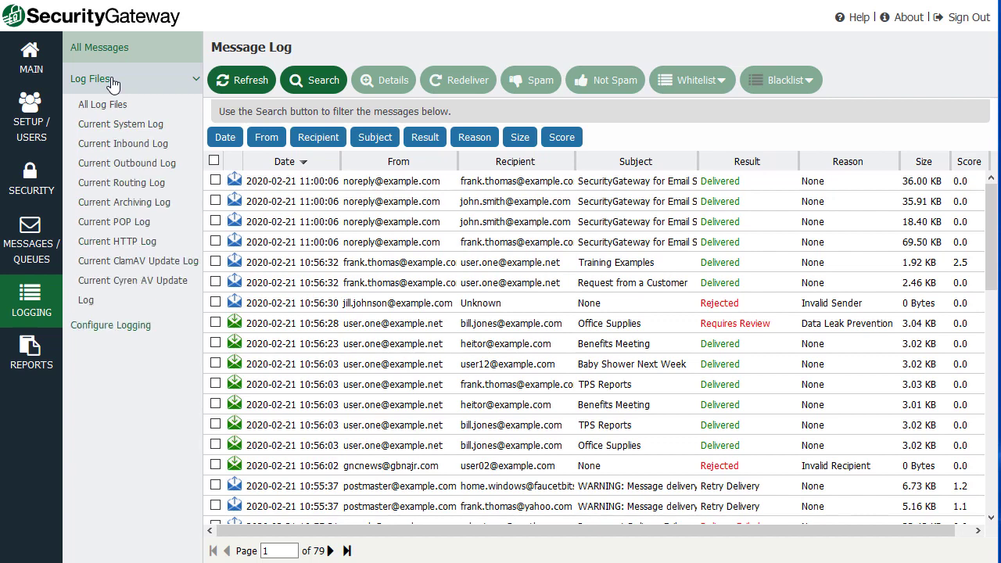
click(131, 128)
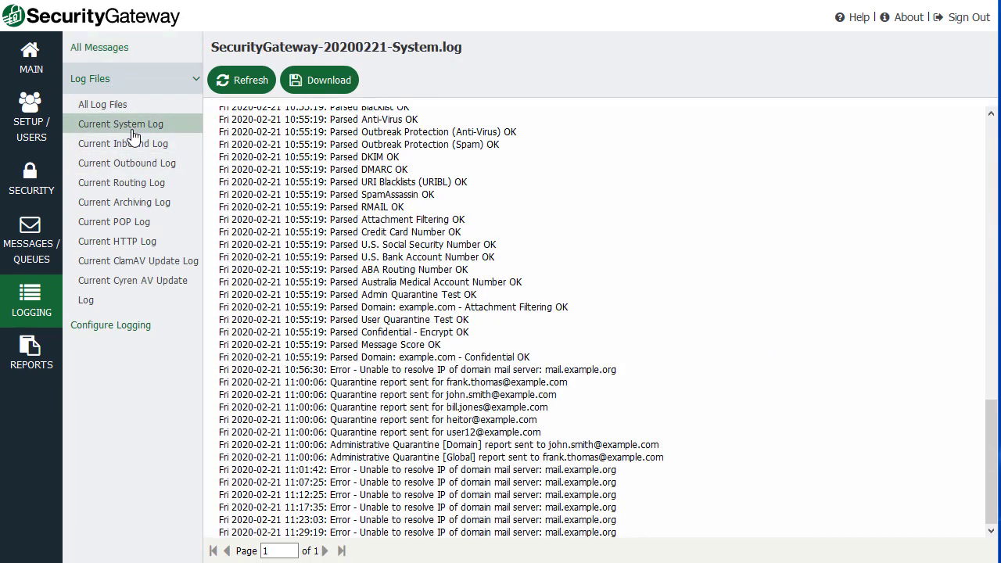
click(137, 148)
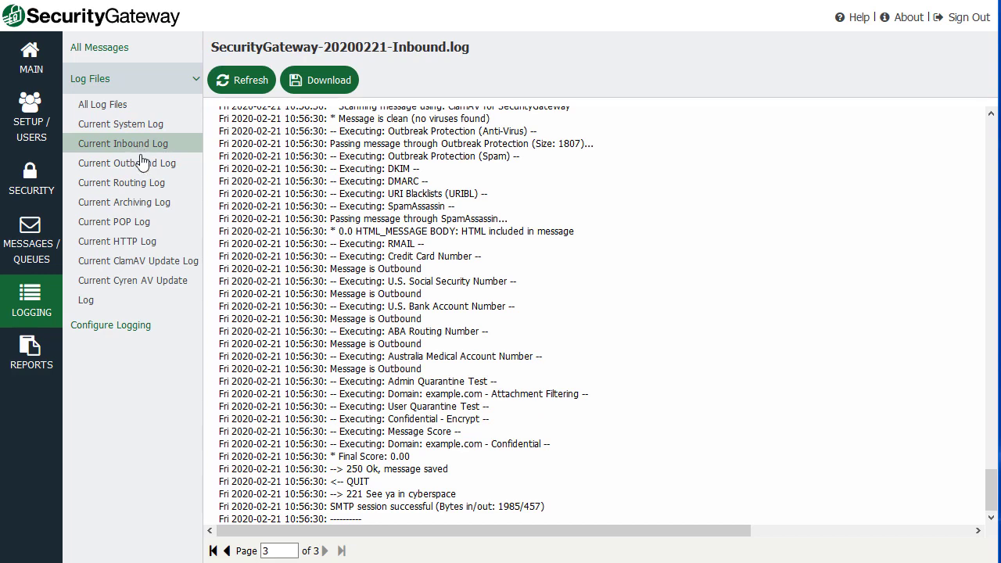
click(146, 163)
- View the Current Routing and Archiving logs, then review the Logging Configuration settings
click(149, 150)
click(138, 187)
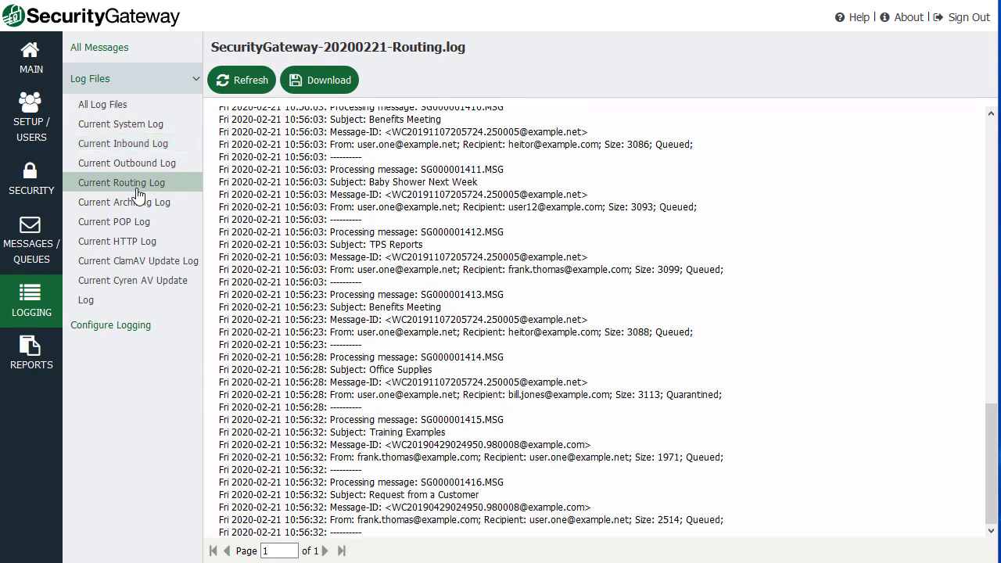
click(134, 202)
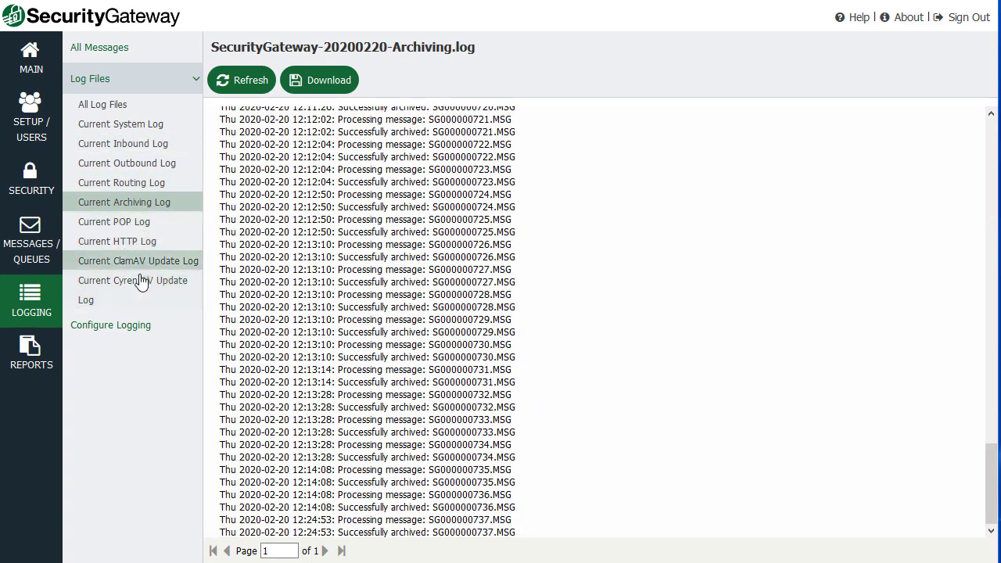
click(126, 334)
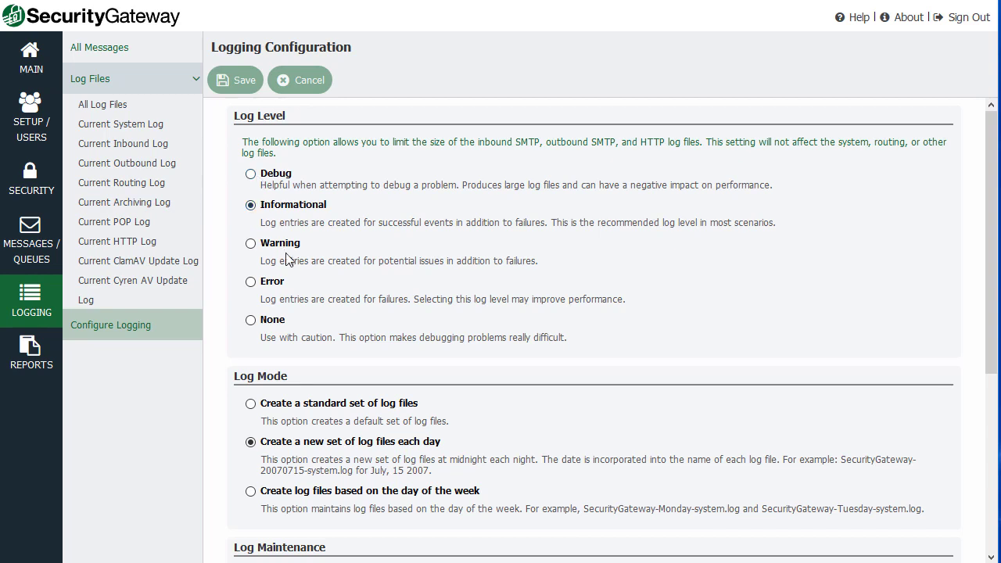
scroll(288, 258, down, 4)
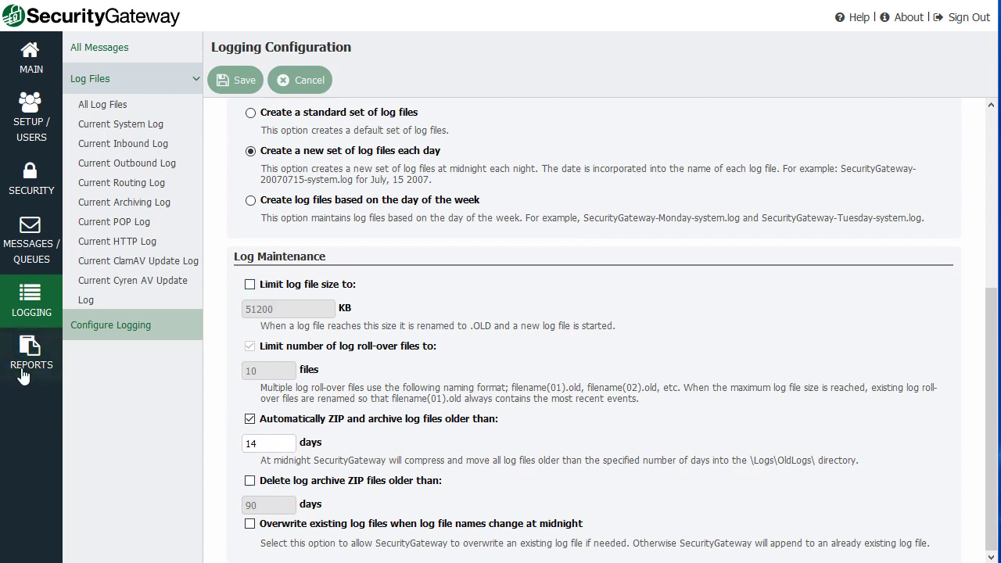
- Open the Summary > Inbound vs. Outbound report, glancing at the Statistics Report settings
click(24, 376)
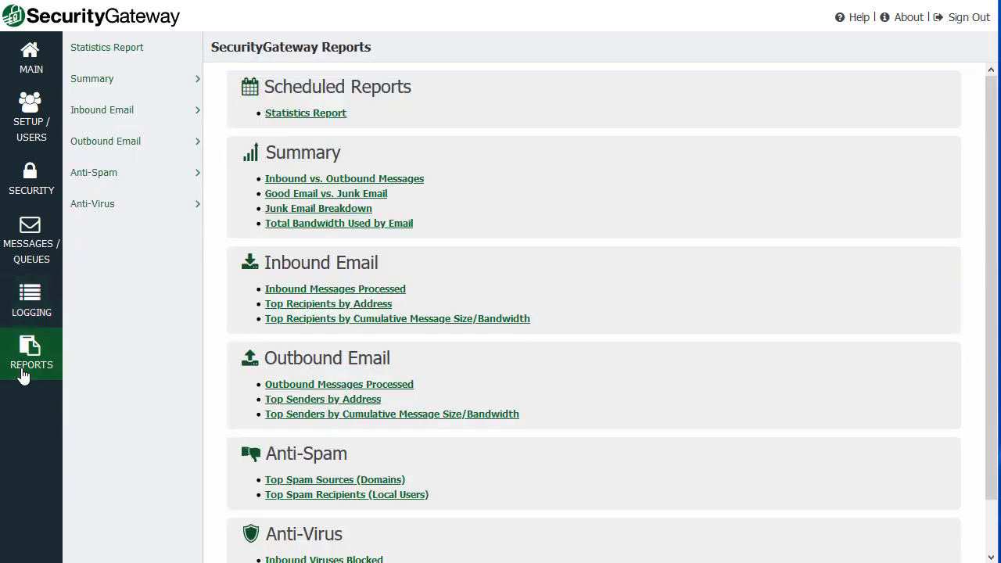
click(124, 82)
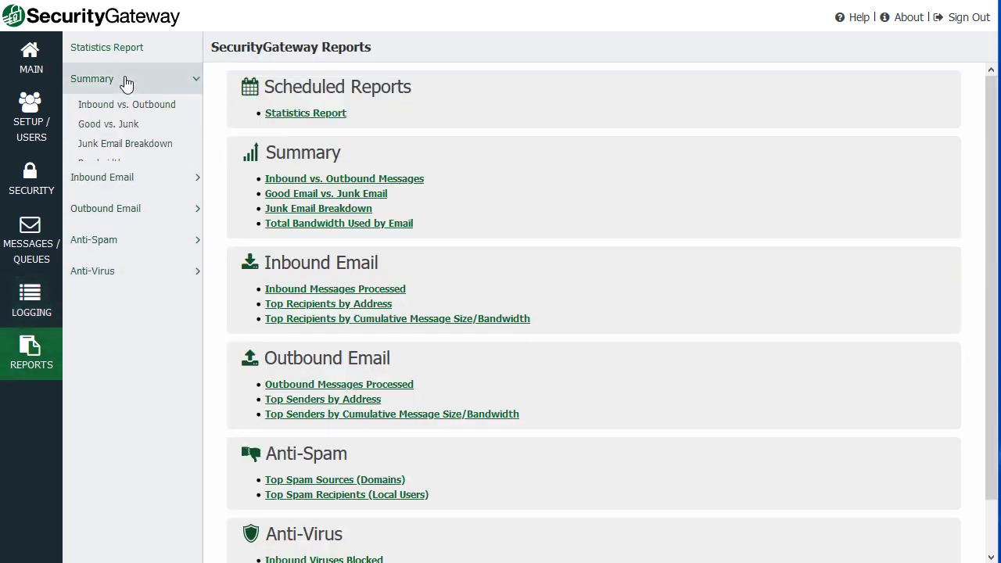
click(123, 105)
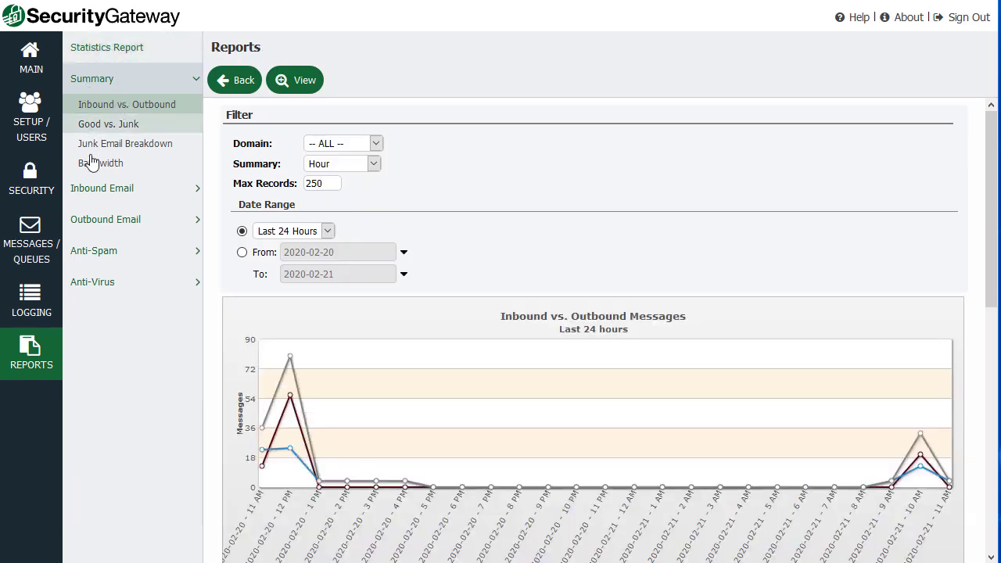
click(136, 55)
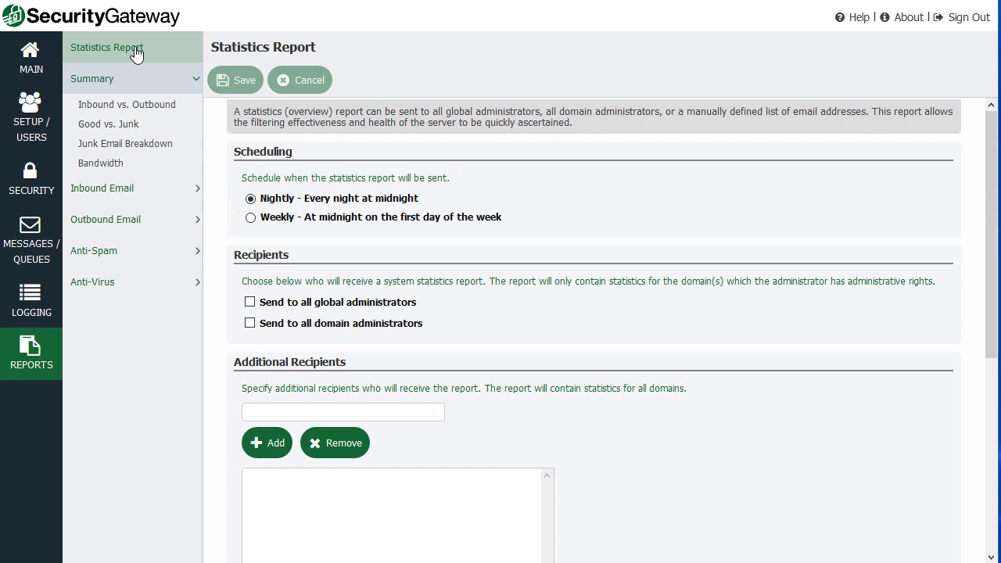
click(123, 112)
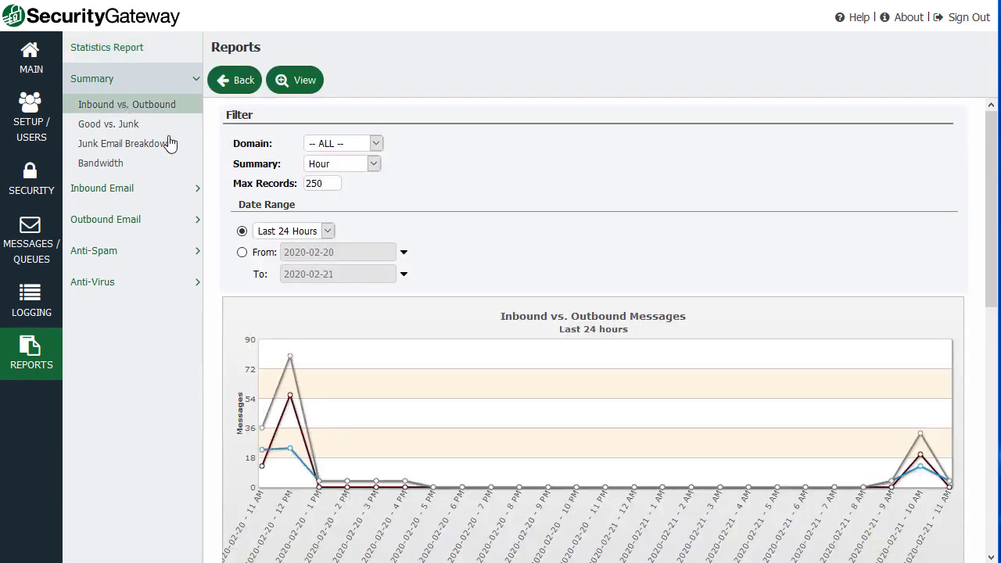
- Group the Inbound vs. Outbound chart by Month and redraw it
click(376, 143)
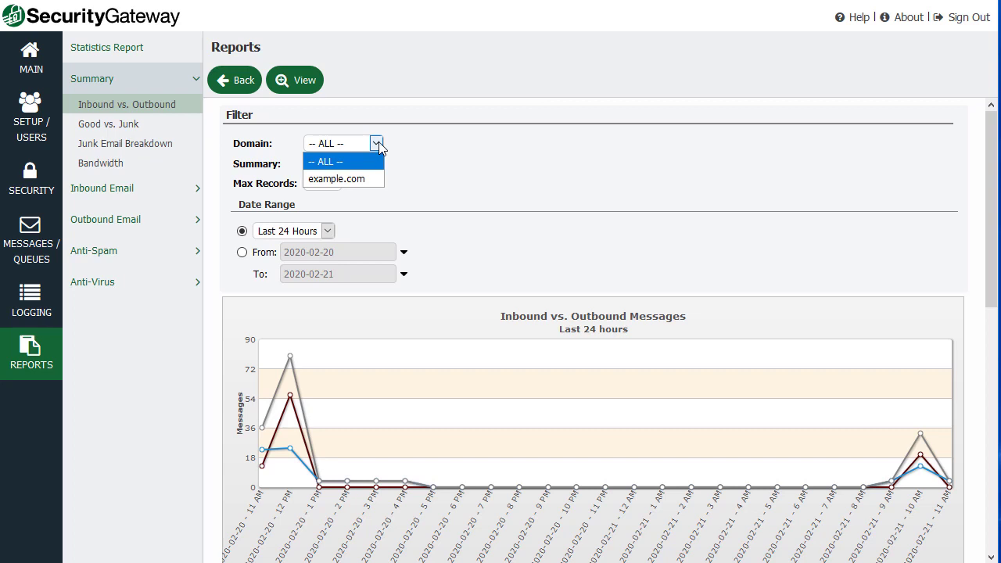
click(377, 145)
click(376, 164)
click(376, 164)
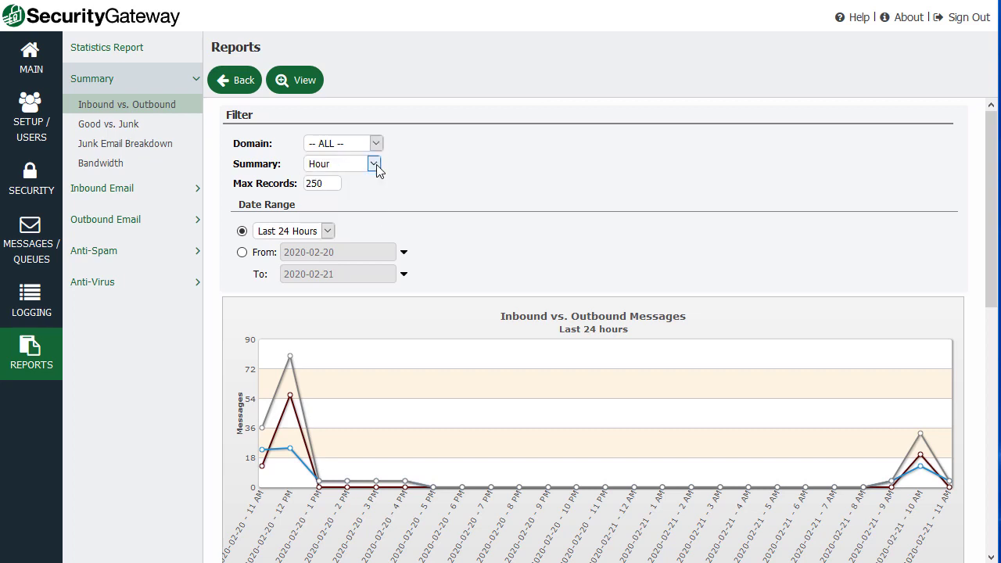
click(376, 165)
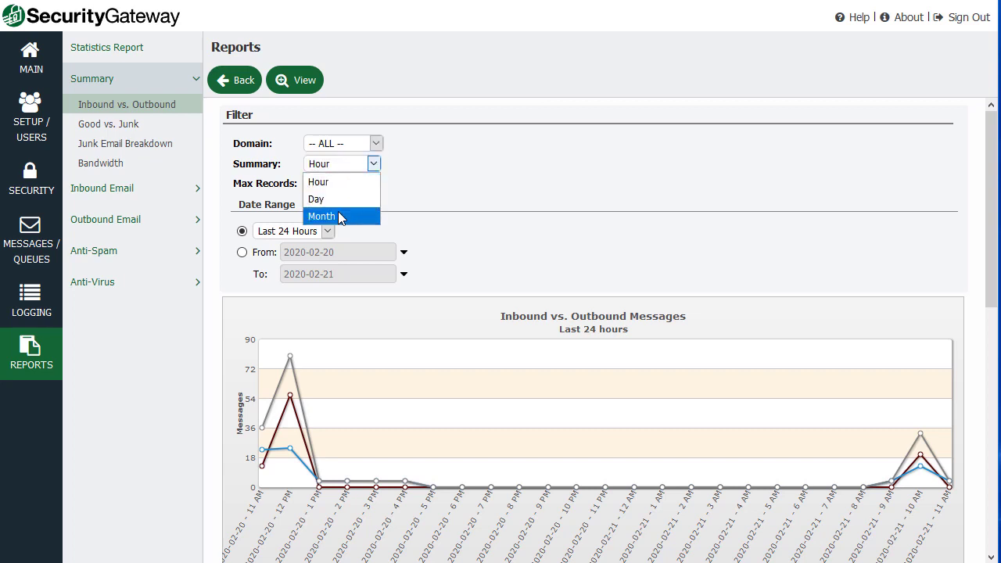
click(338, 214)
click(292, 83)
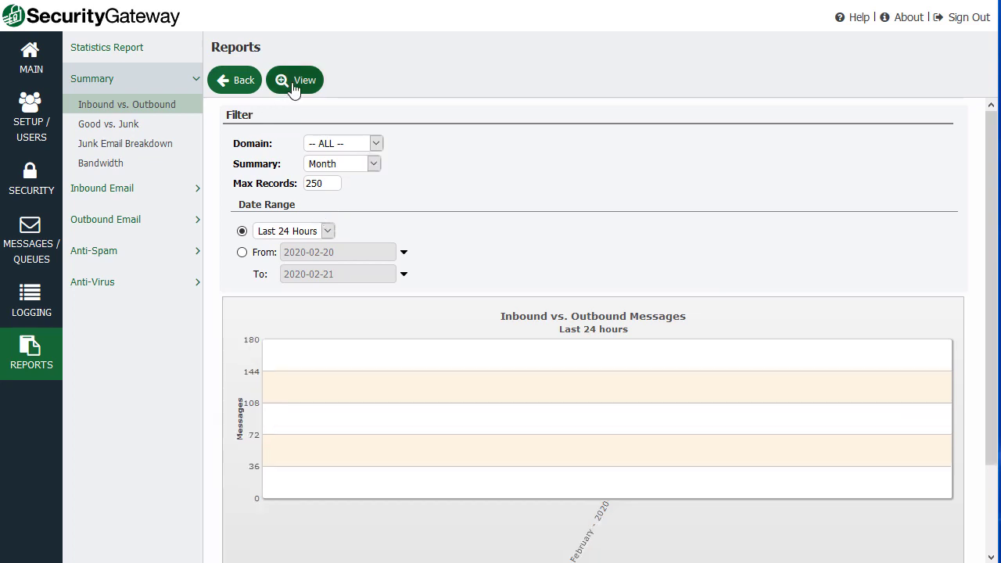
- Set the date range to Last 7 Days and redraw the chart
click(318, 233)
click(320, 232)
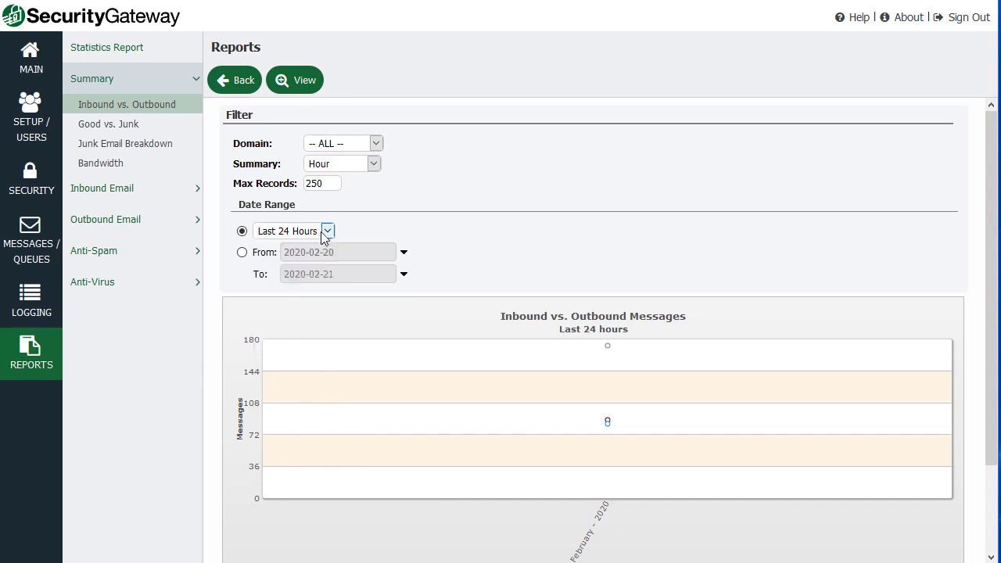
click(316, 234)
click(313, 286)
click(301, 81)
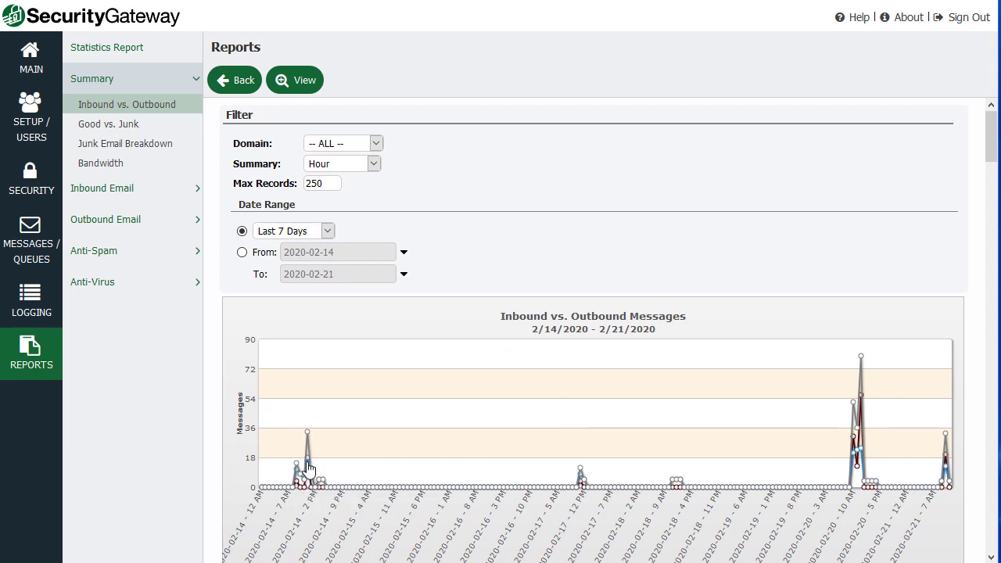
- View the Good vs. Junk, Junk Email Breakdown and Total Bandwidth Used reports
mouse_move(308, 437)
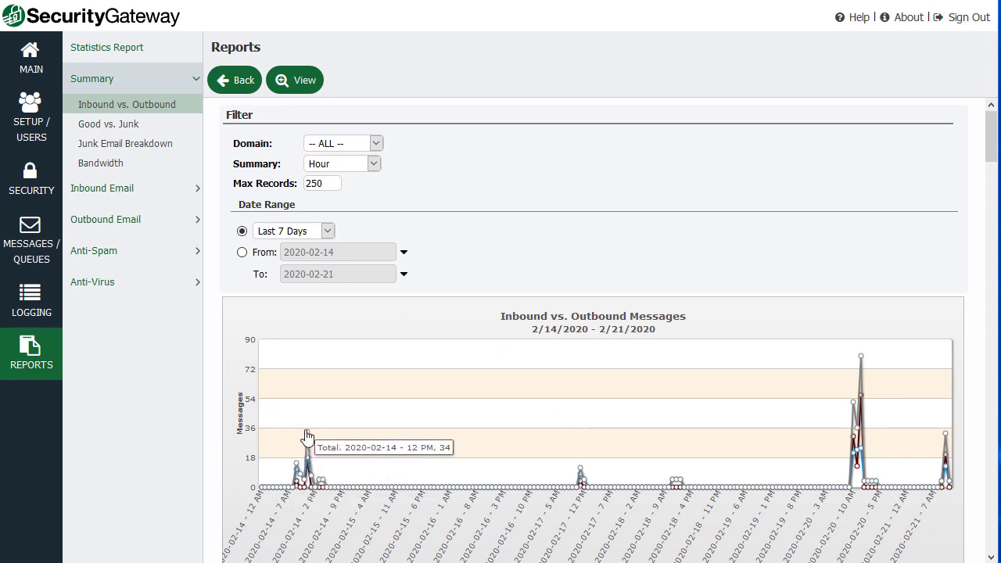
click(121, 127)
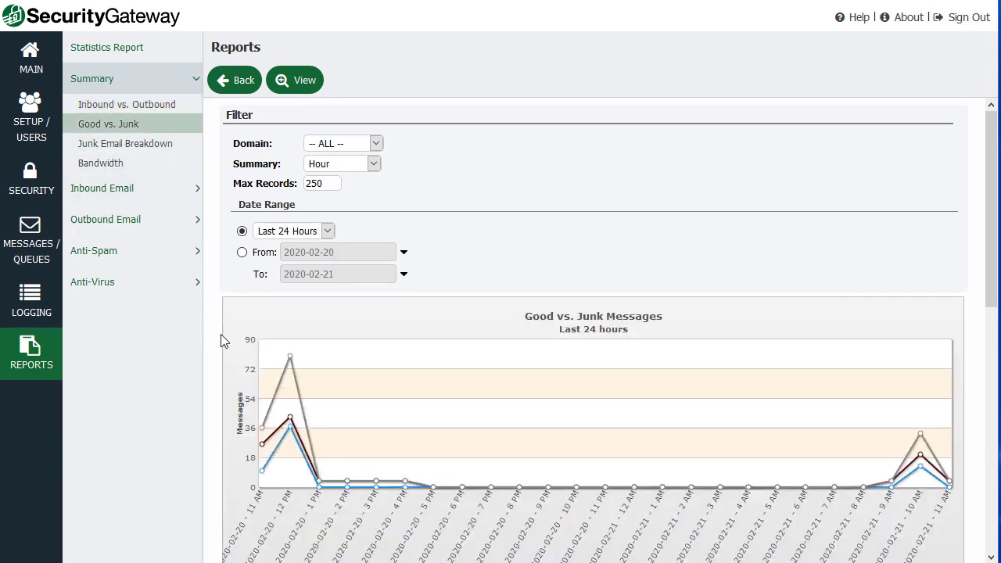
click(290, 420)
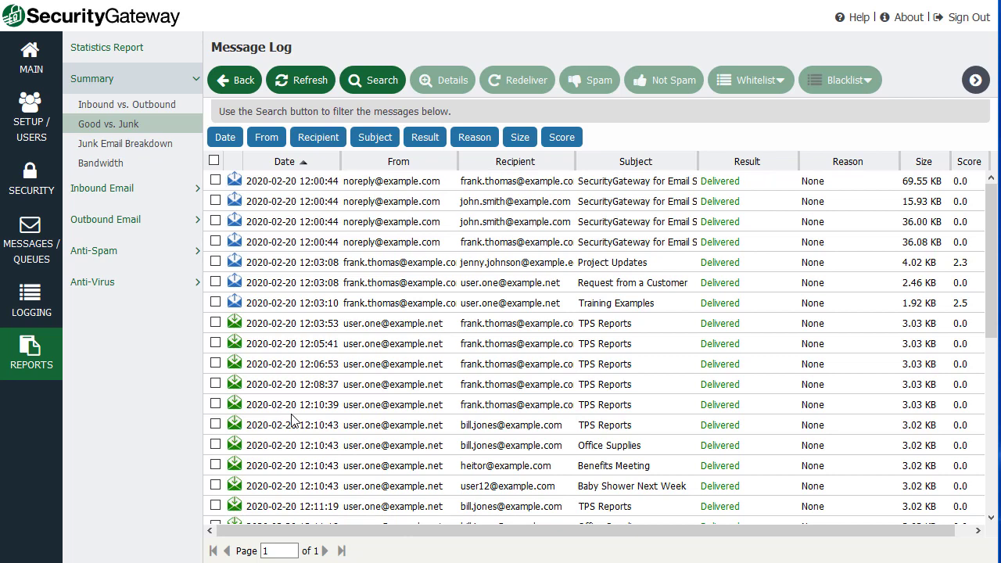
click(113, 145)
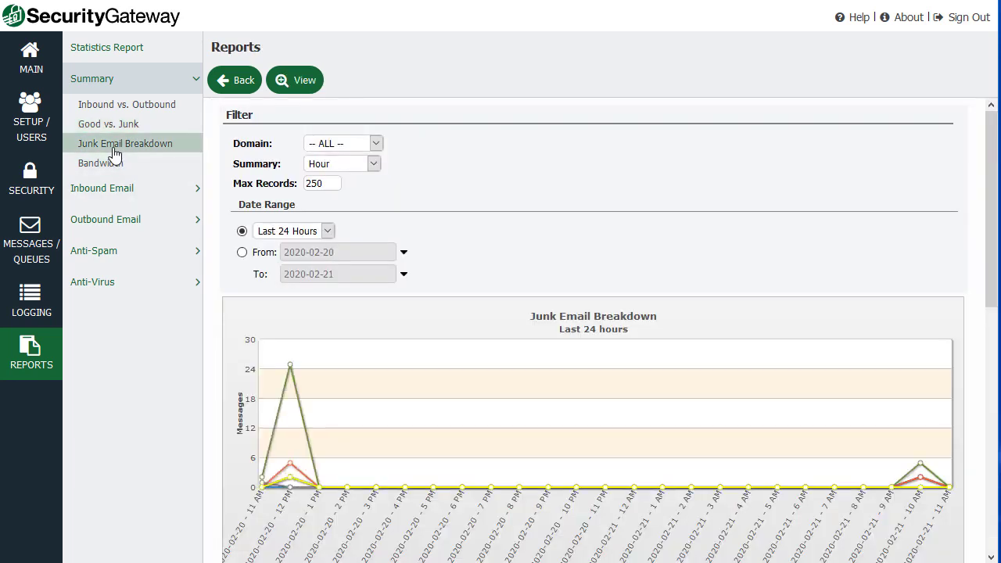
click(112, 163)
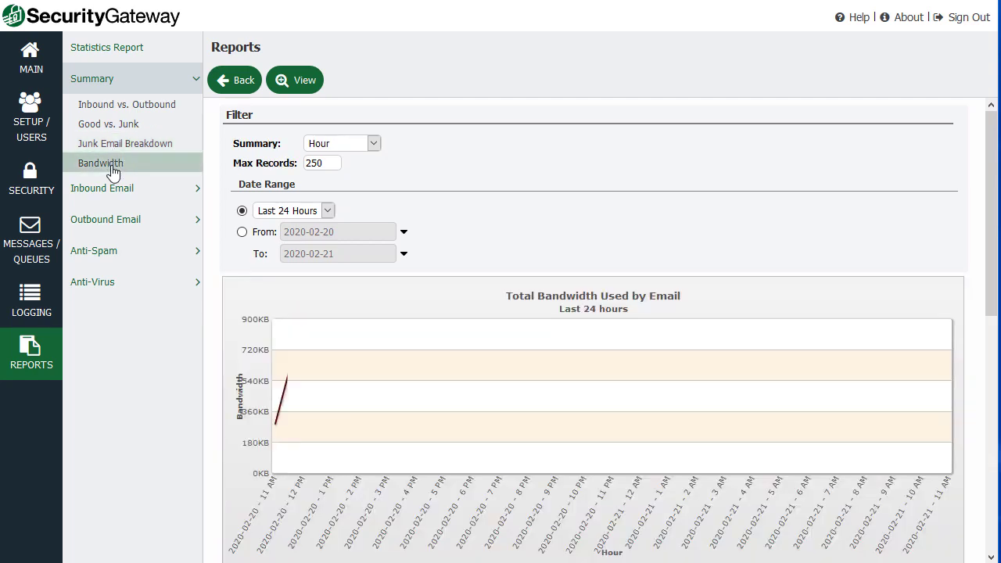
- Open Inbound Top Email Recipients and list the 12-message recipient's messages
click(112, 194)
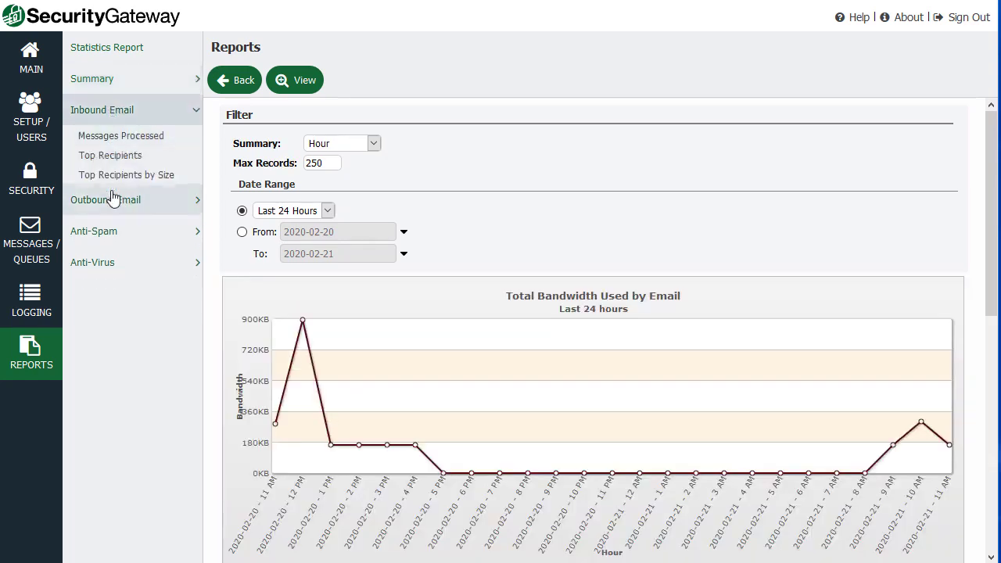
click(116, 138)
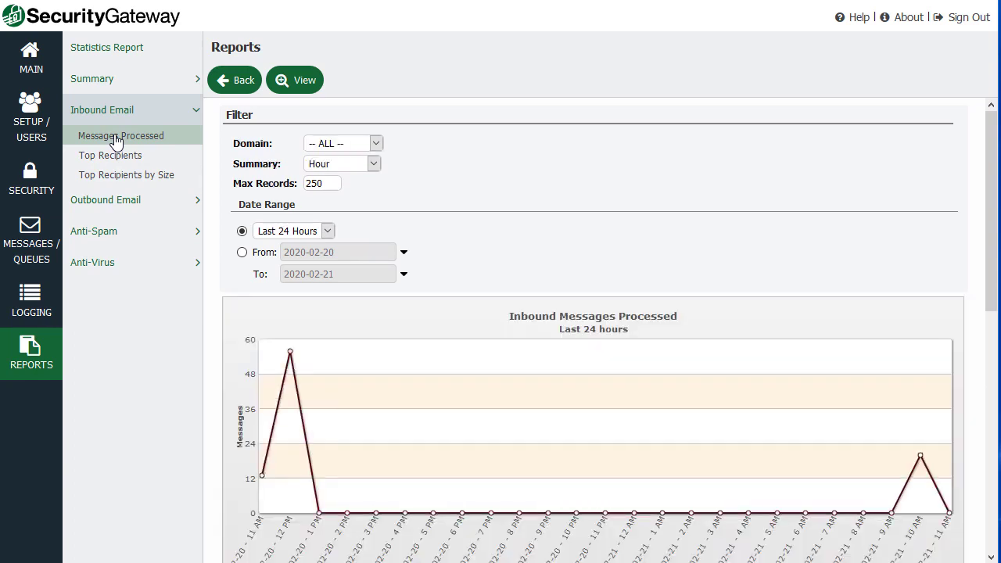
click(116, 157)
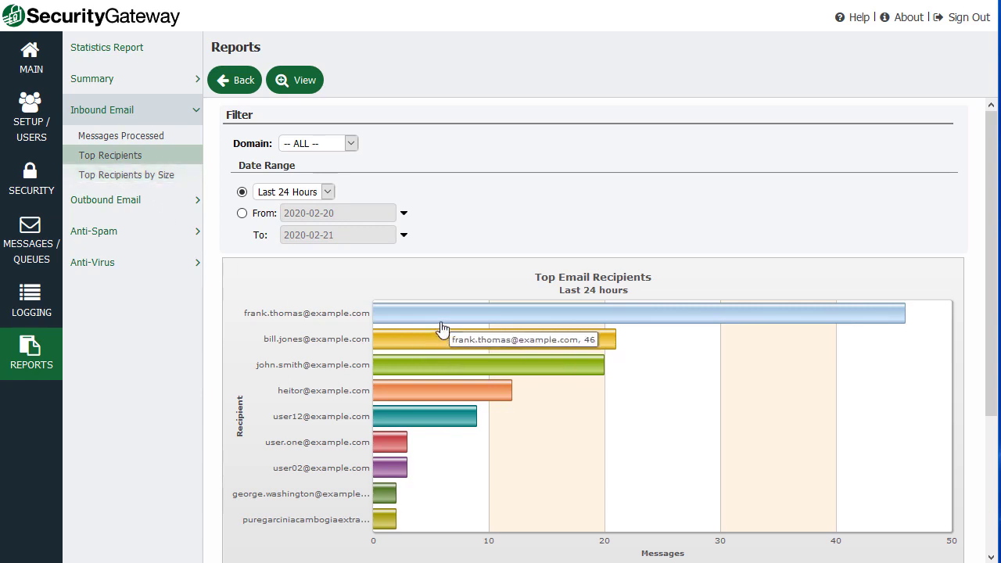
mouse_move(442, 380)
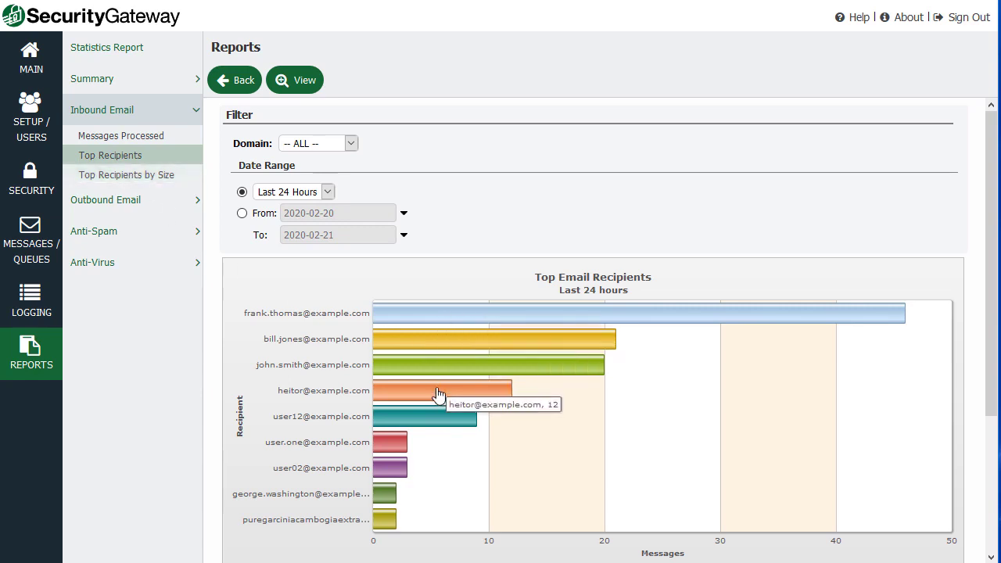
click(437, 393)
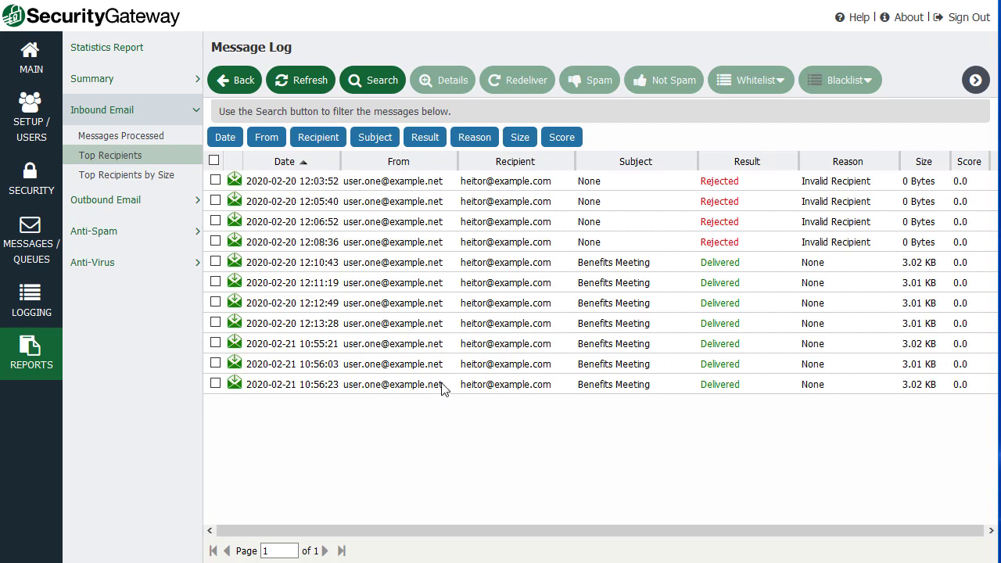
- View the outbound Top Senders by Cumulative Size, Top Email Senders and Messages Processed reports
click(134, 206)
click(115, 211)
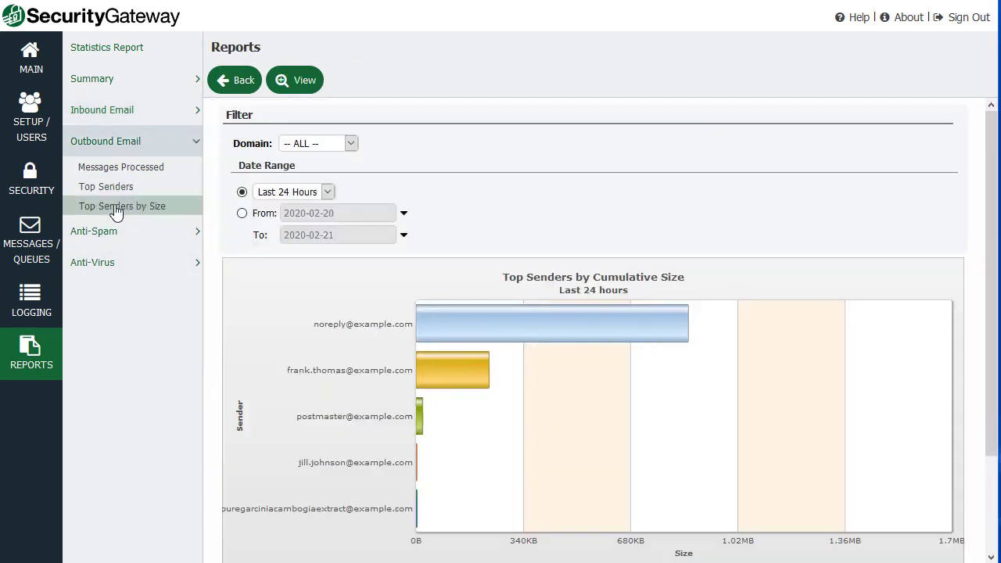
click(117, 189)
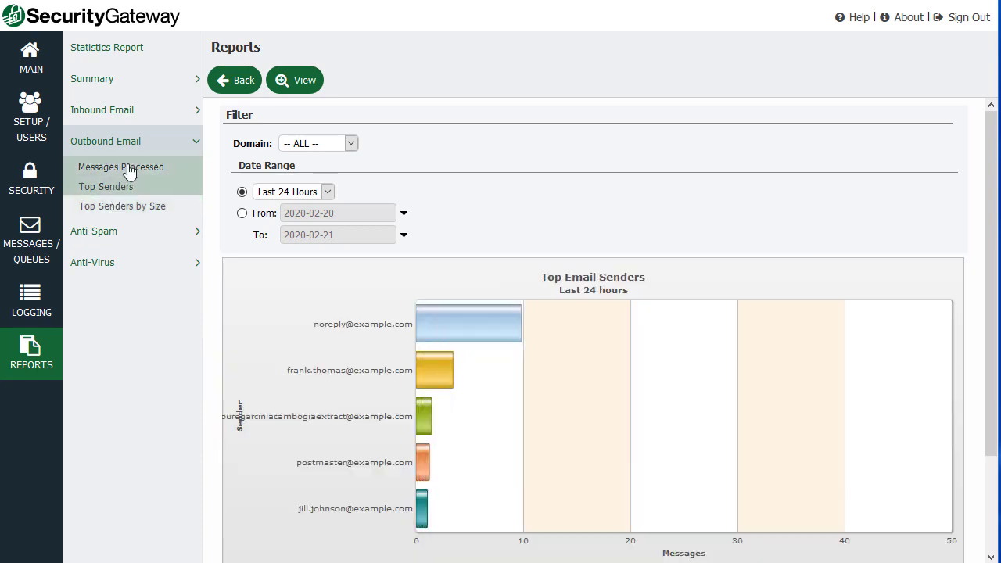
click(130, 172)
- View the Anti-Spam Top Spam Sources and Top Spam Recipients reports, then expand Anti-Virus
click(117, 232)
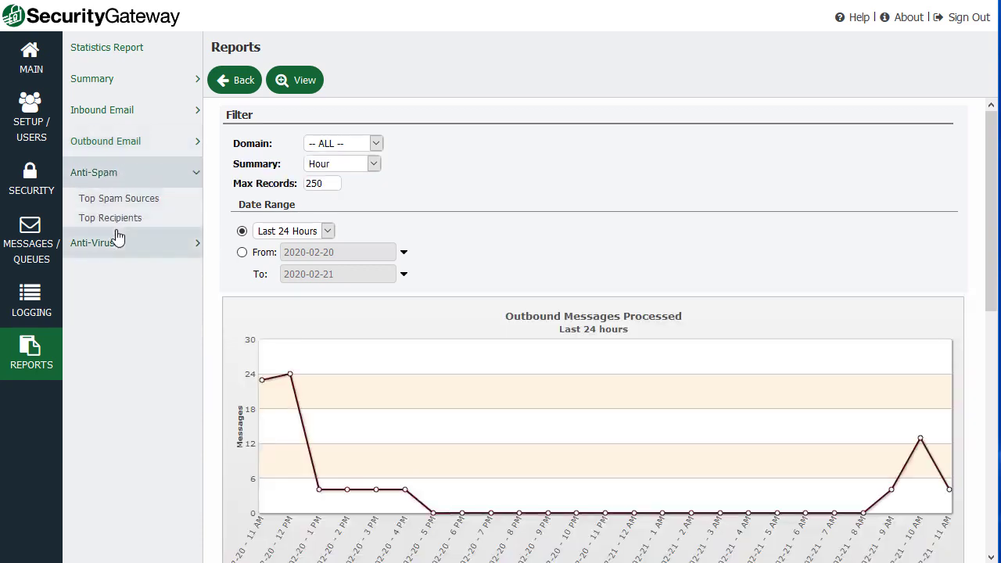
click(140, 205)
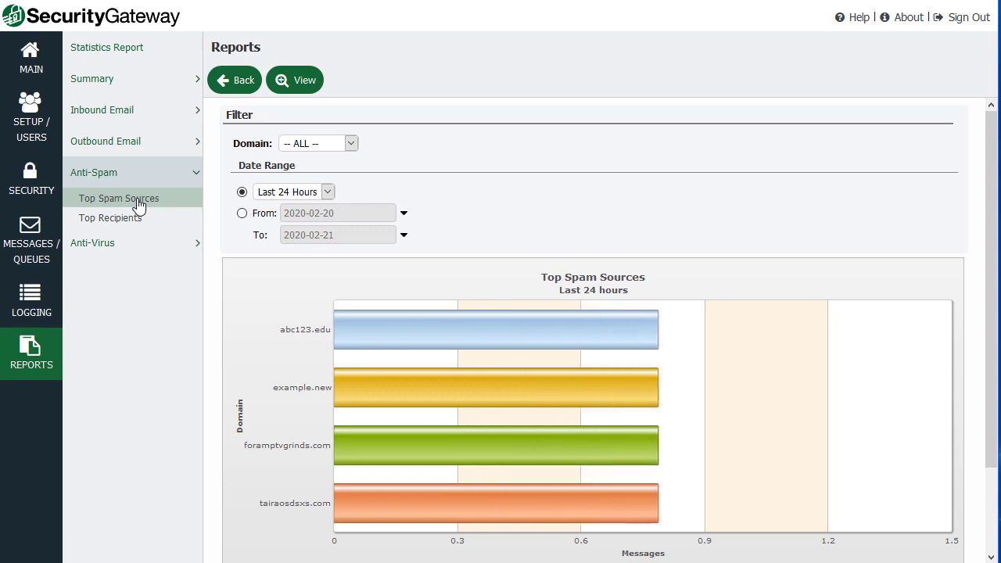
click(132, 220)
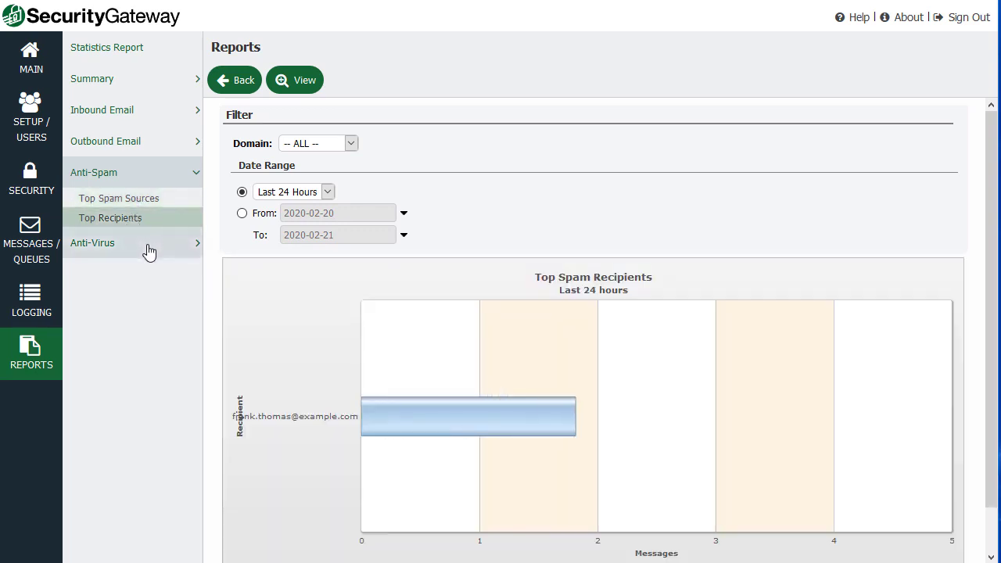
click(149, 249)
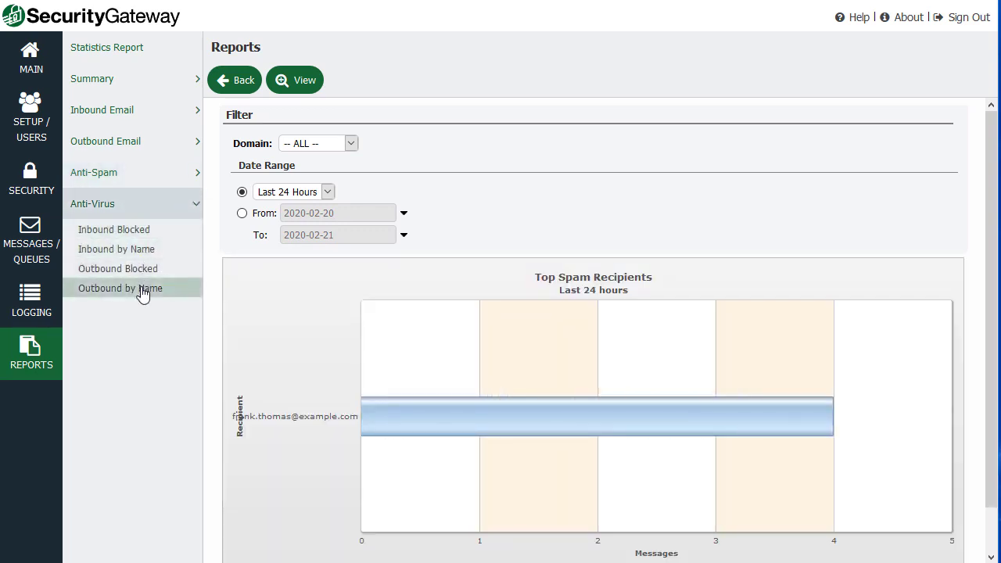